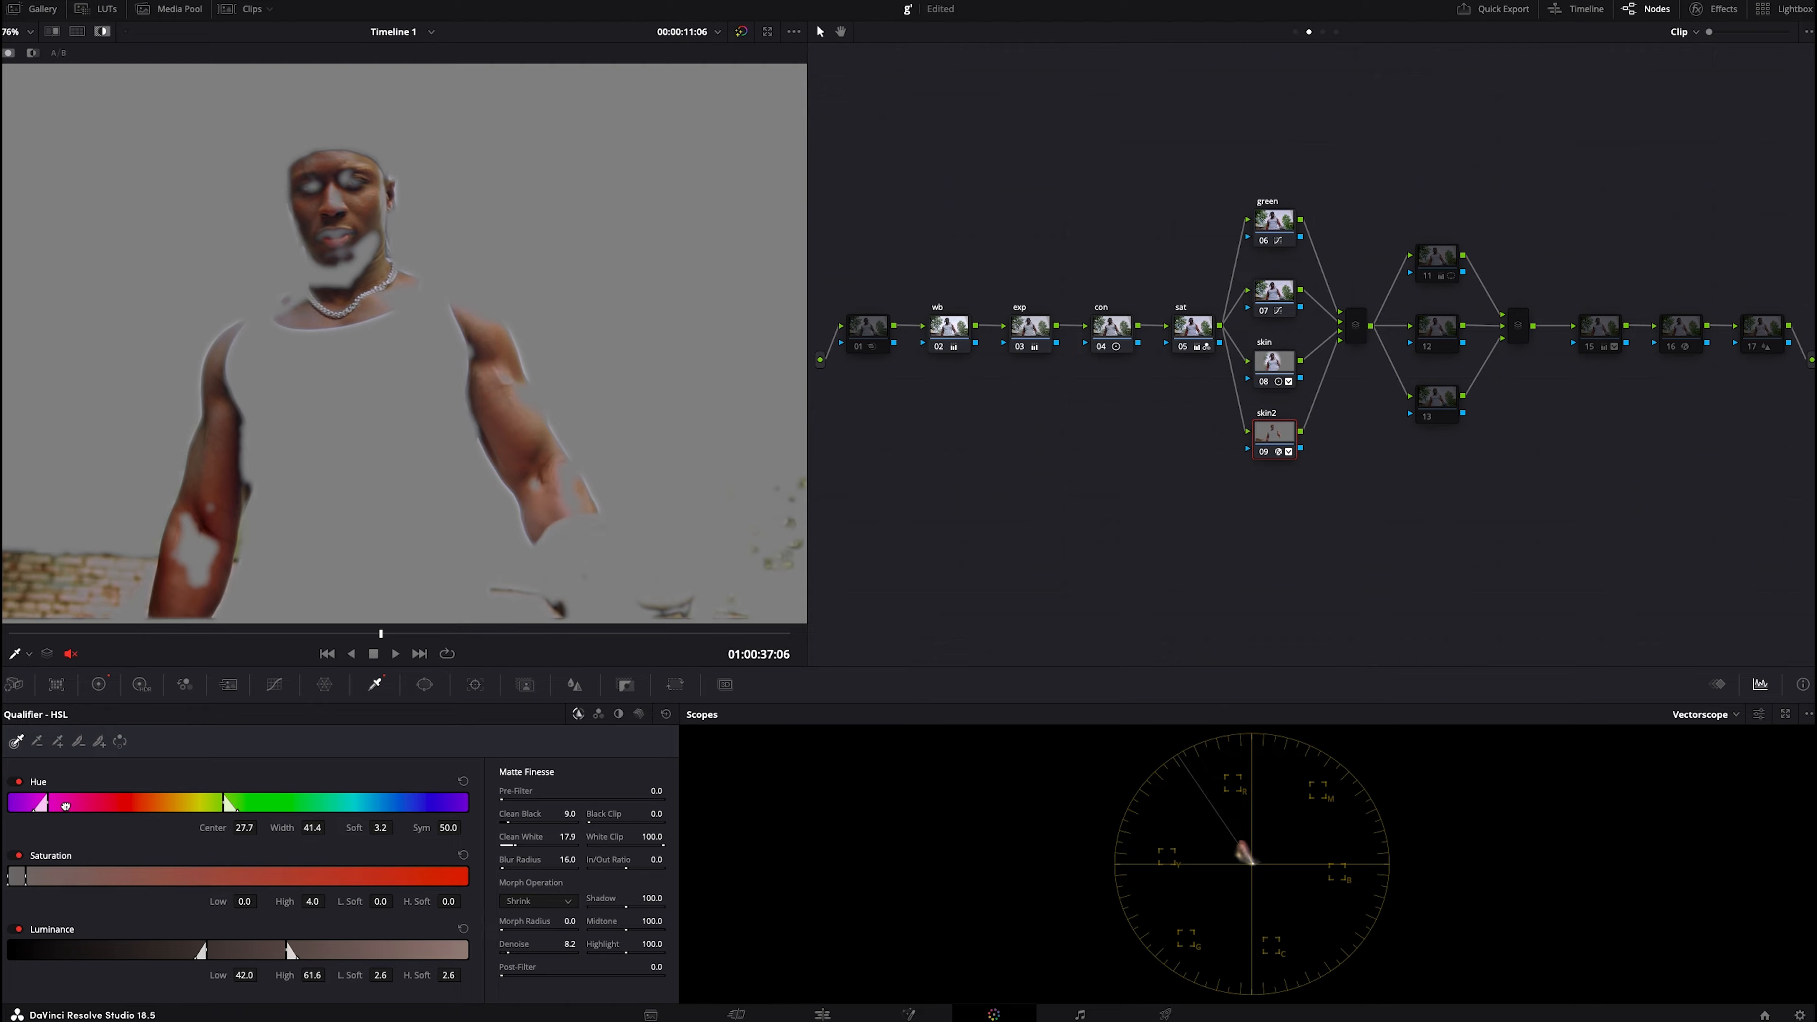
Resample the skin2 node's qualifier from the skin near the man's eye, then set Clean Black to 14.0 and Clean White to 38.4
{"action": "key", "text": "shift+h"}
{"action": "key", "text": "shift+h"}
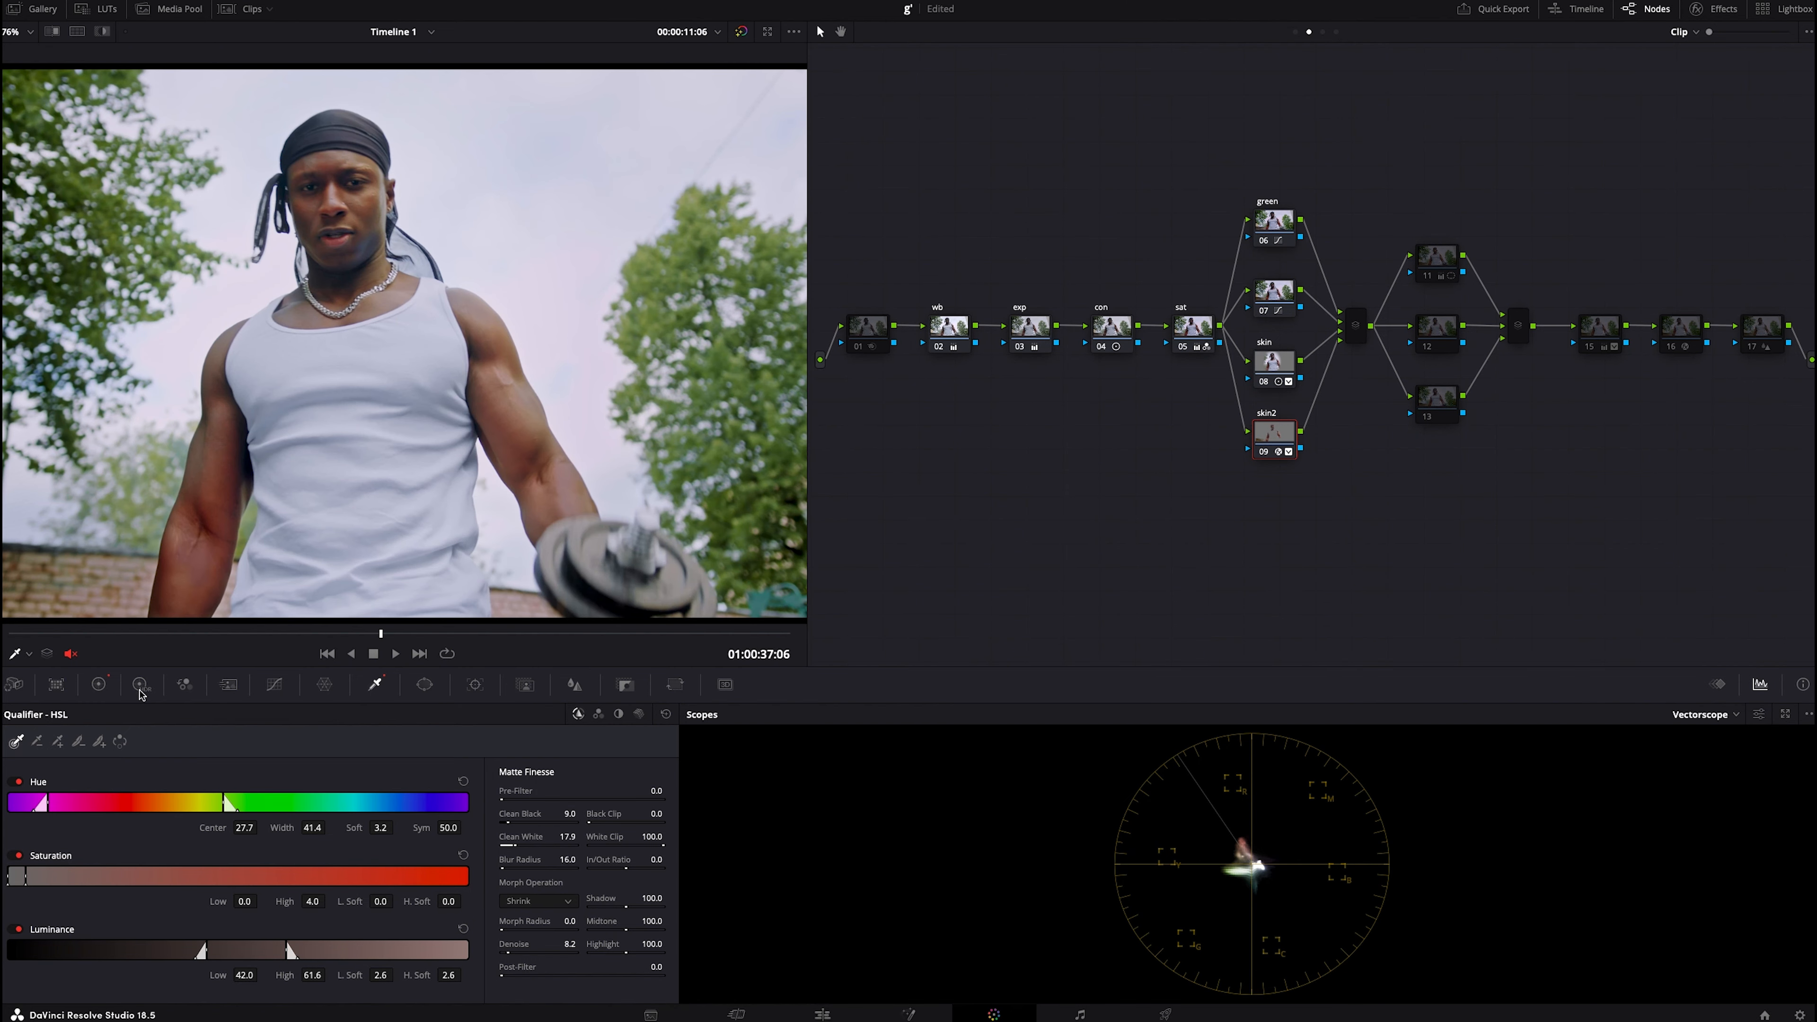
{"action": "scroll", "coordinate": [368, 336], "scroll_direction": "up", "scroll_amount": 2}
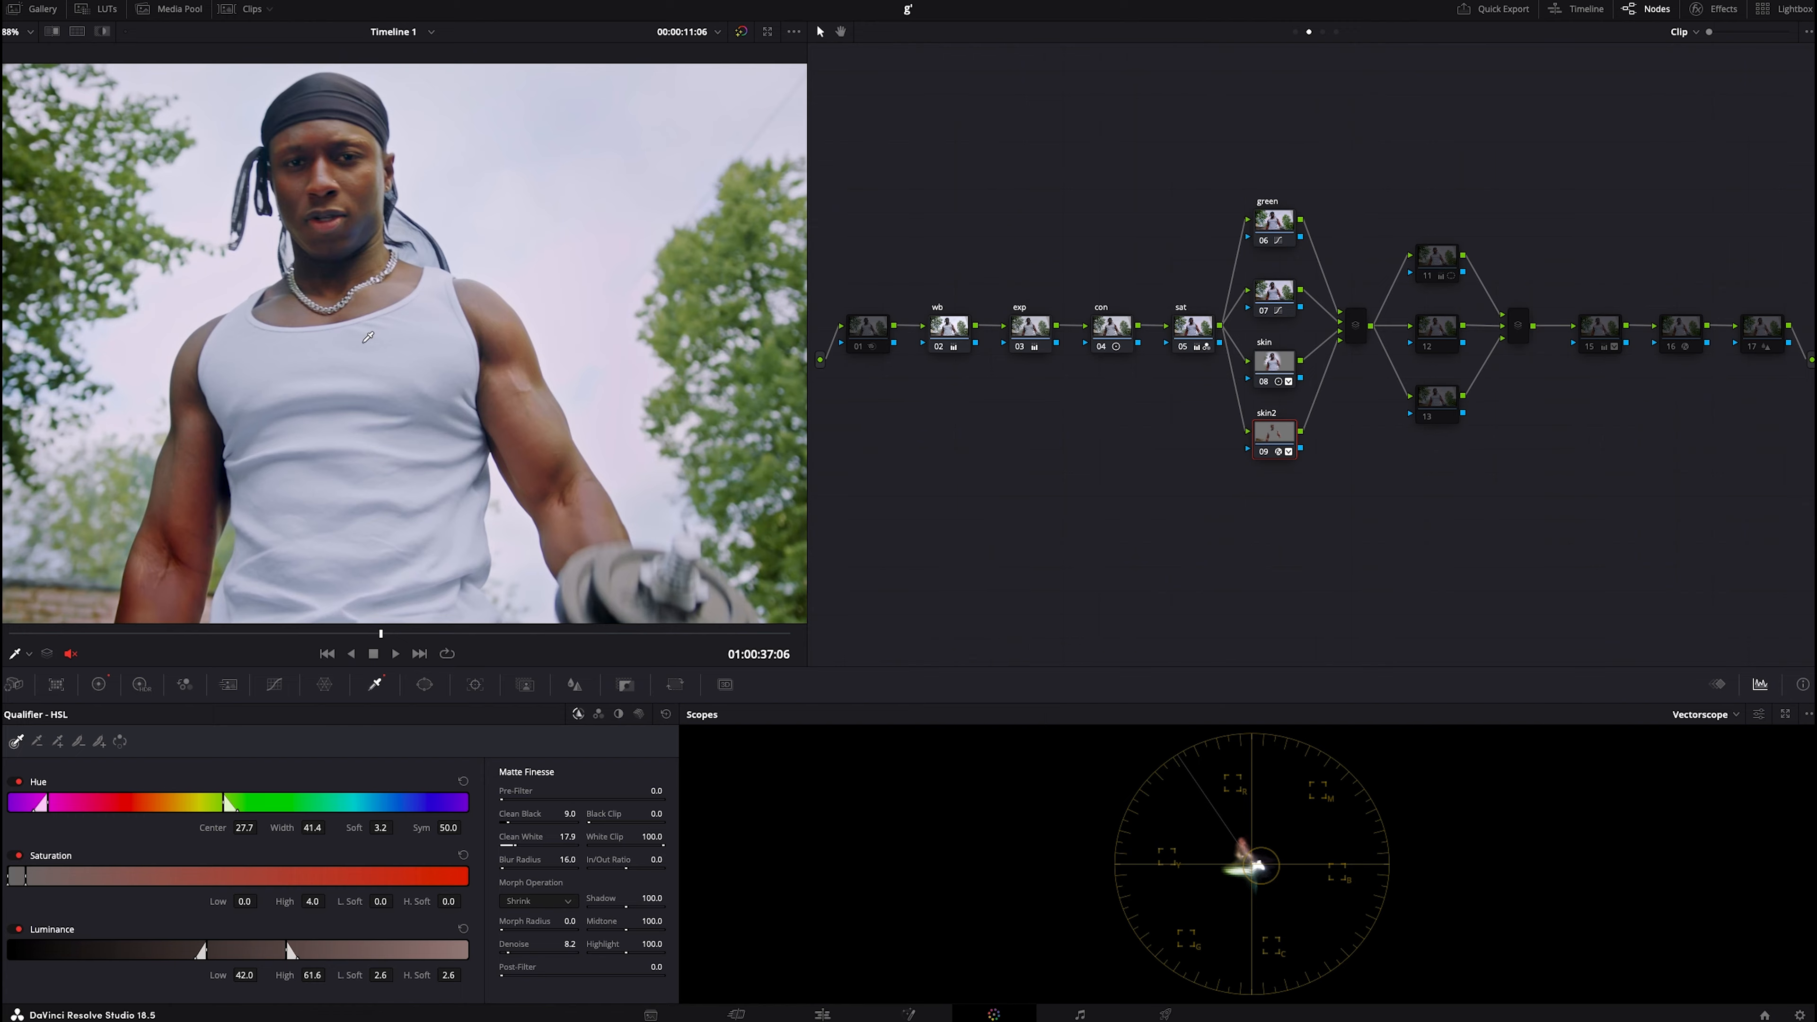
{"action": "key", "text": "super+z"}
{"action": "left_click", "coordinate": [307, 152]}
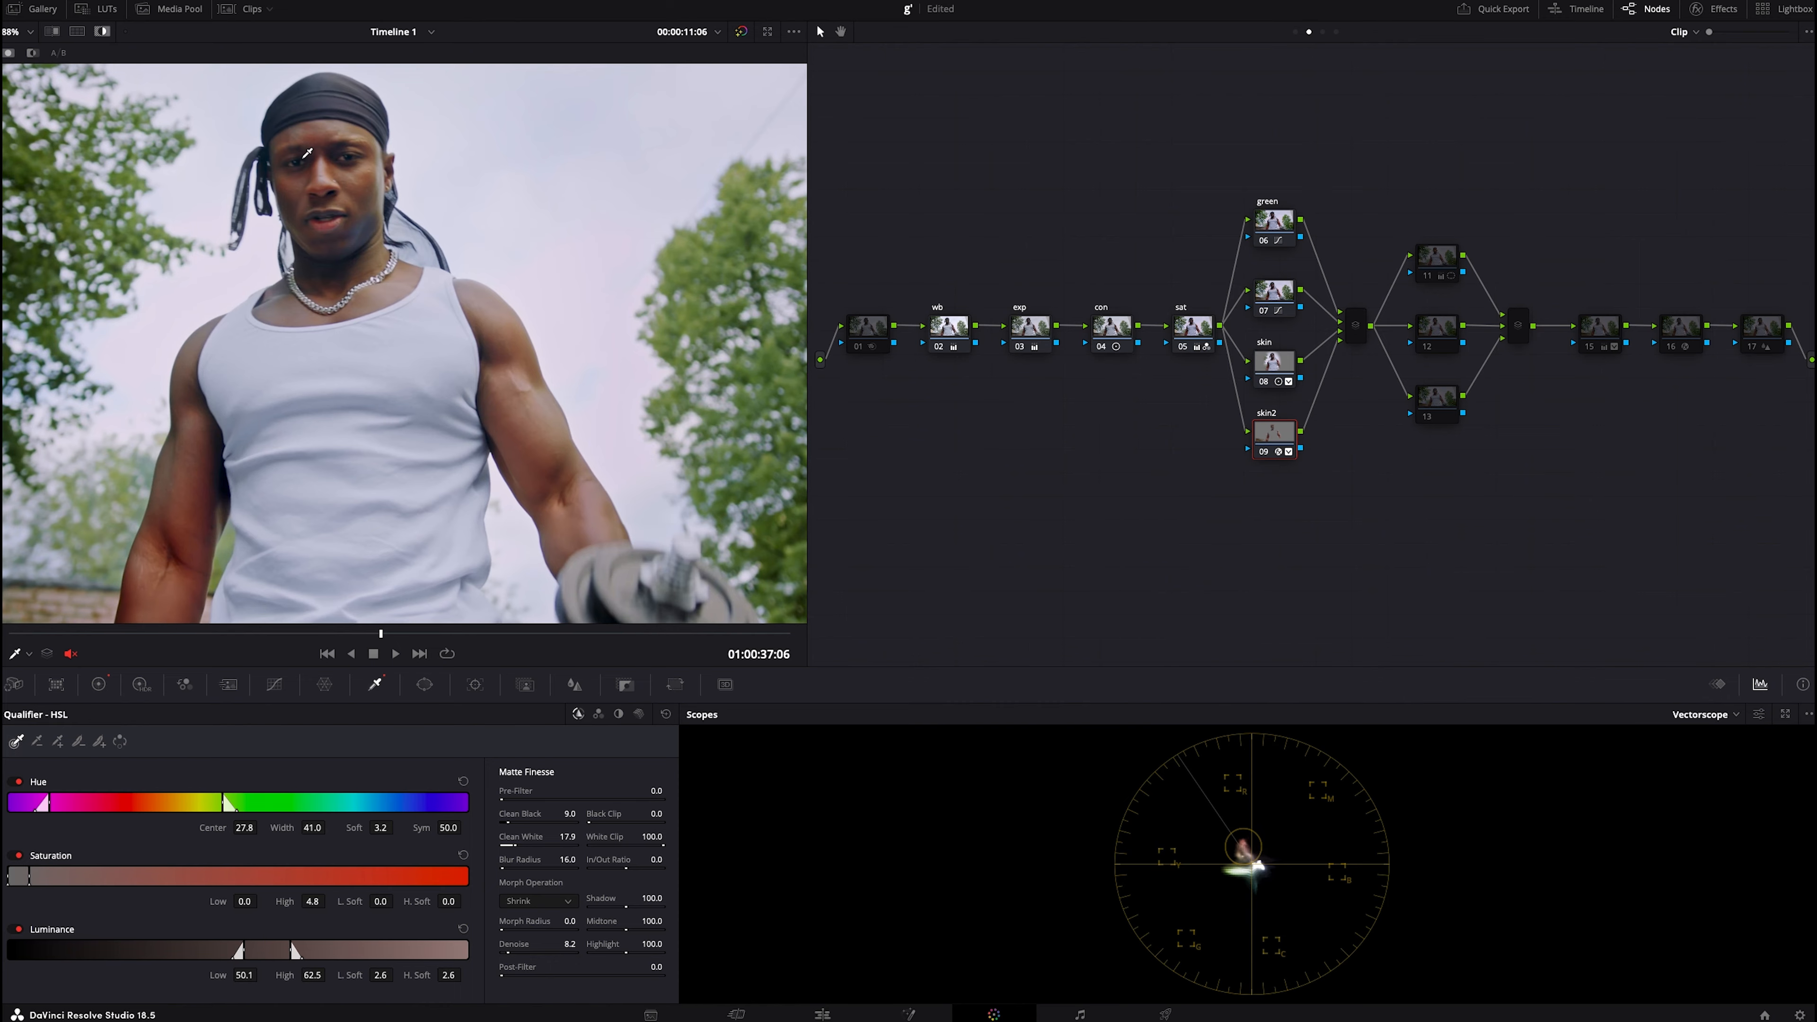
{"action": "key", "text": "shift+h"}
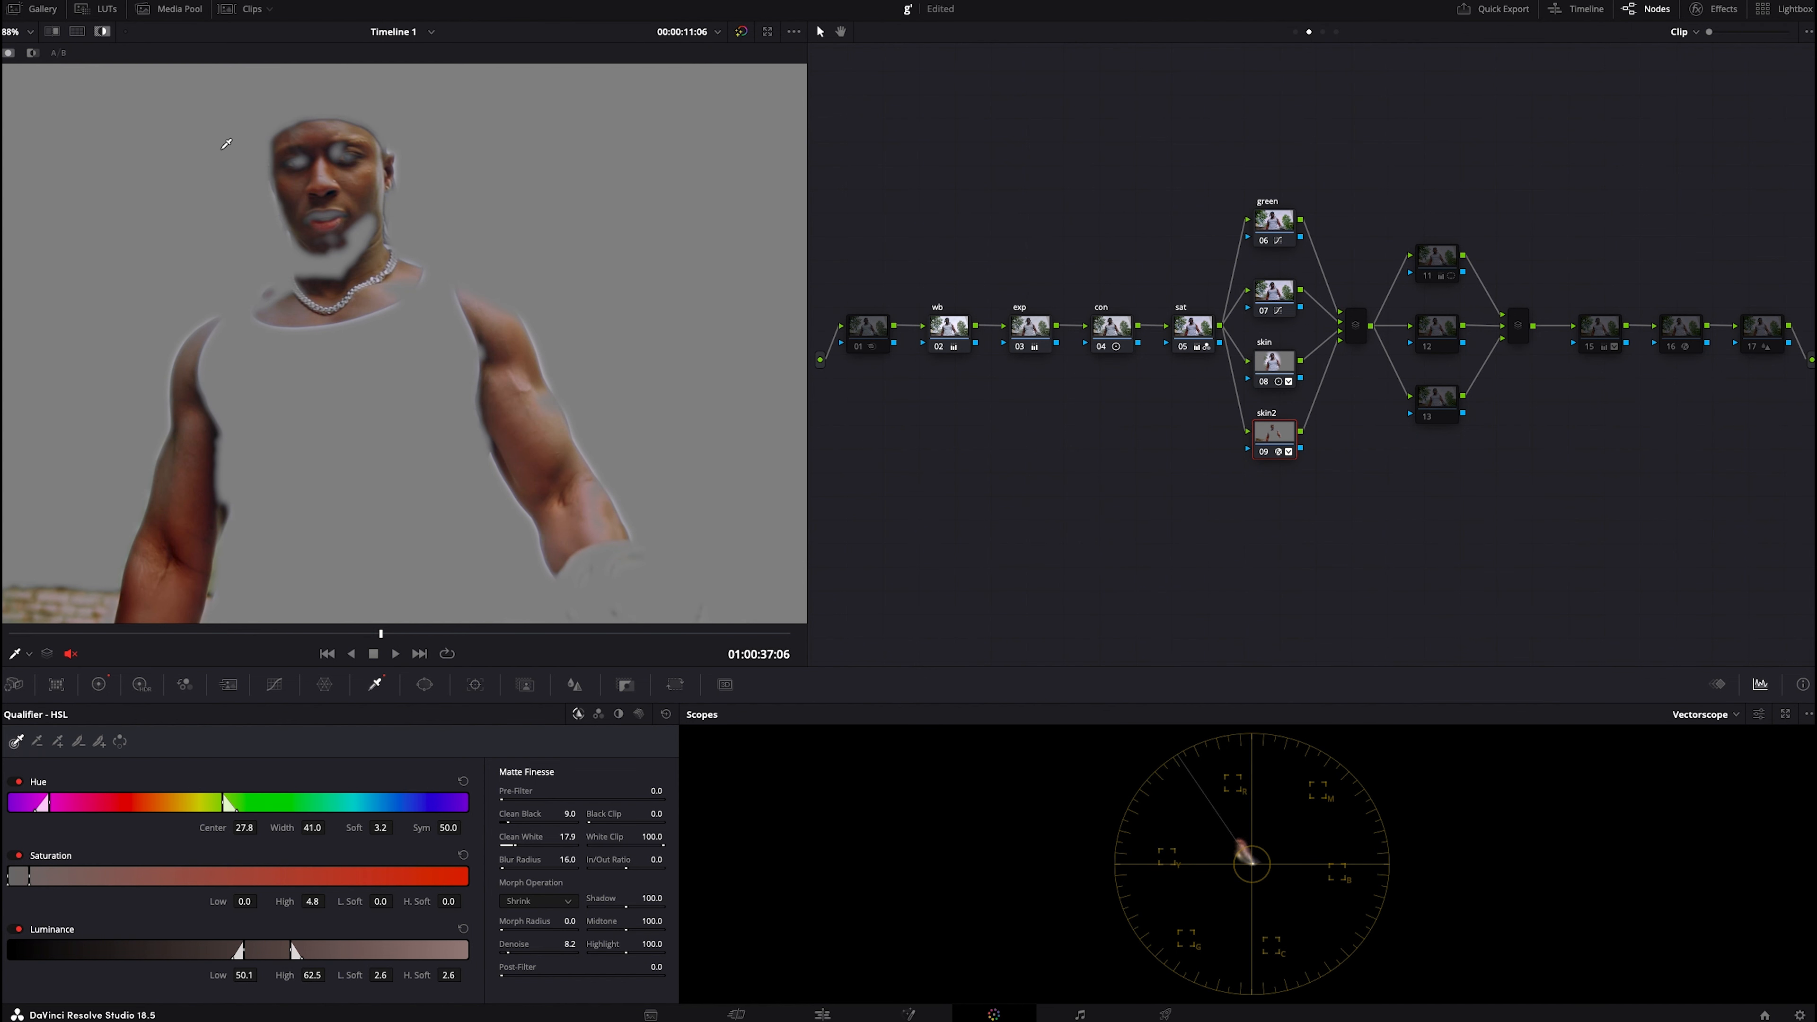
{"action": "scroll", "coordinate": [352, 351], "scroll_direction": "down", "scroll_amount": 2}
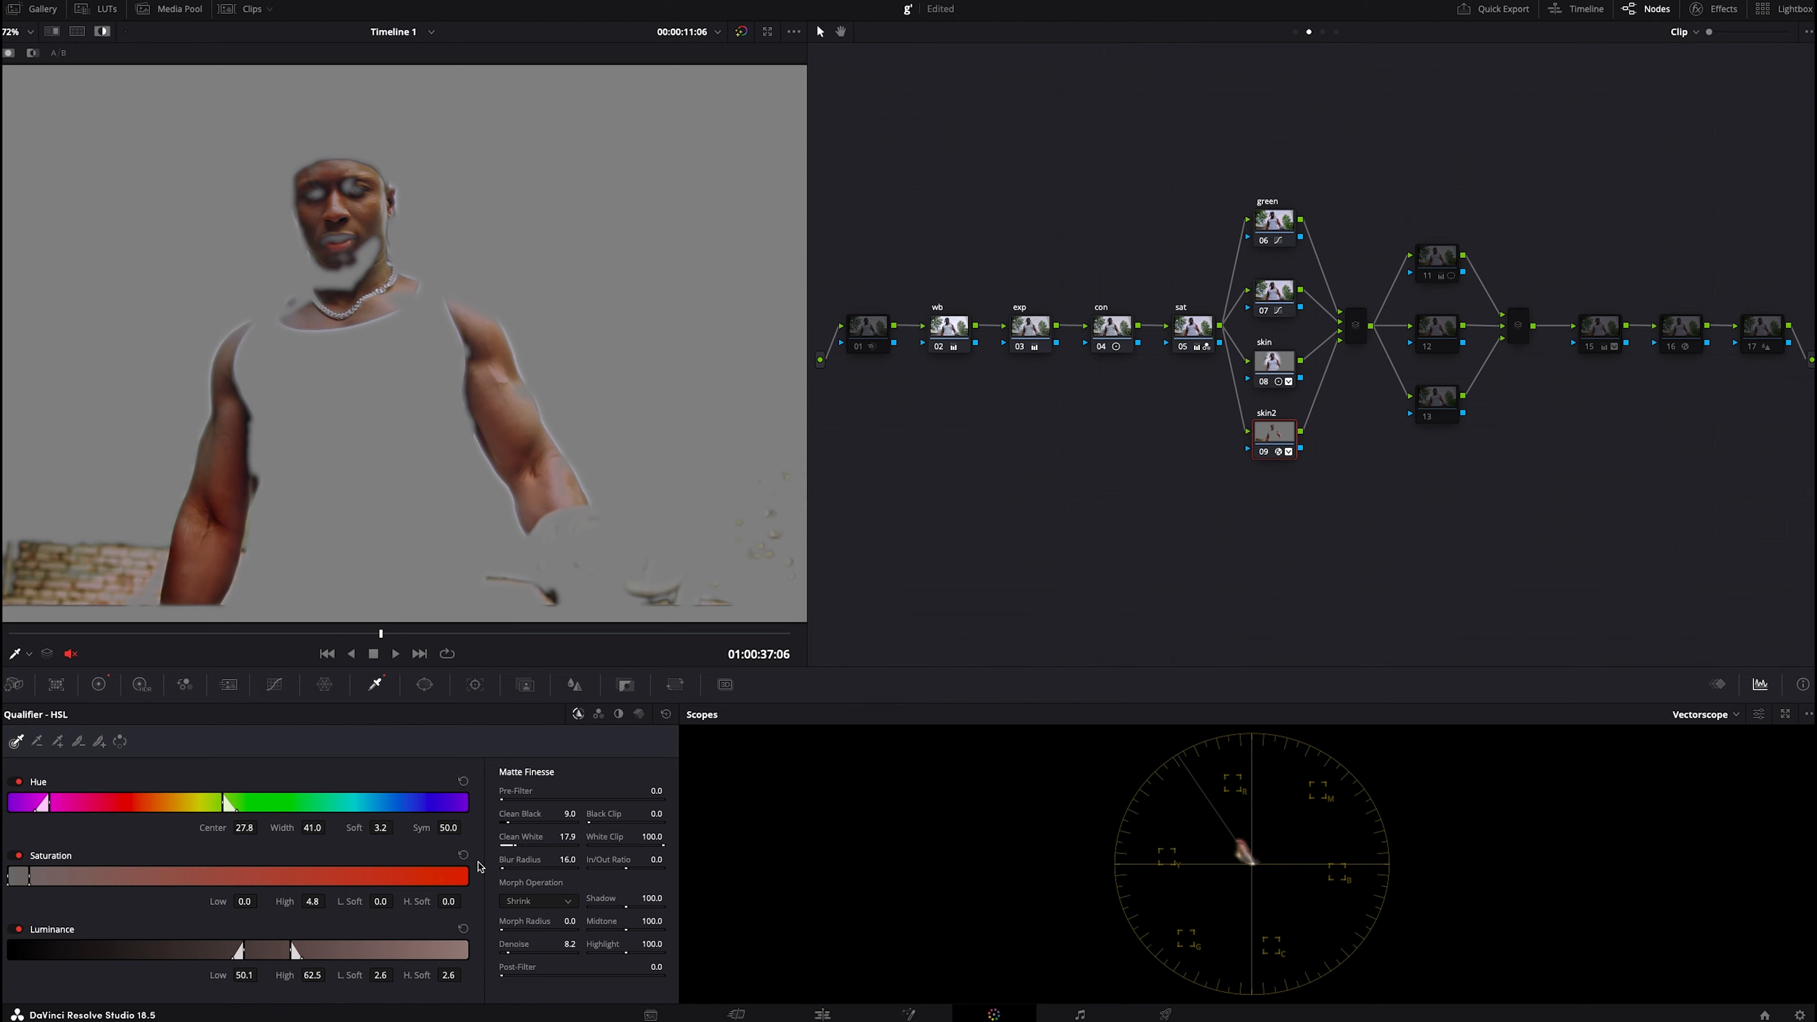
{"action": "left_click_drag", "start_coordinate": [529, 839], "coordinate": [522, 815]}
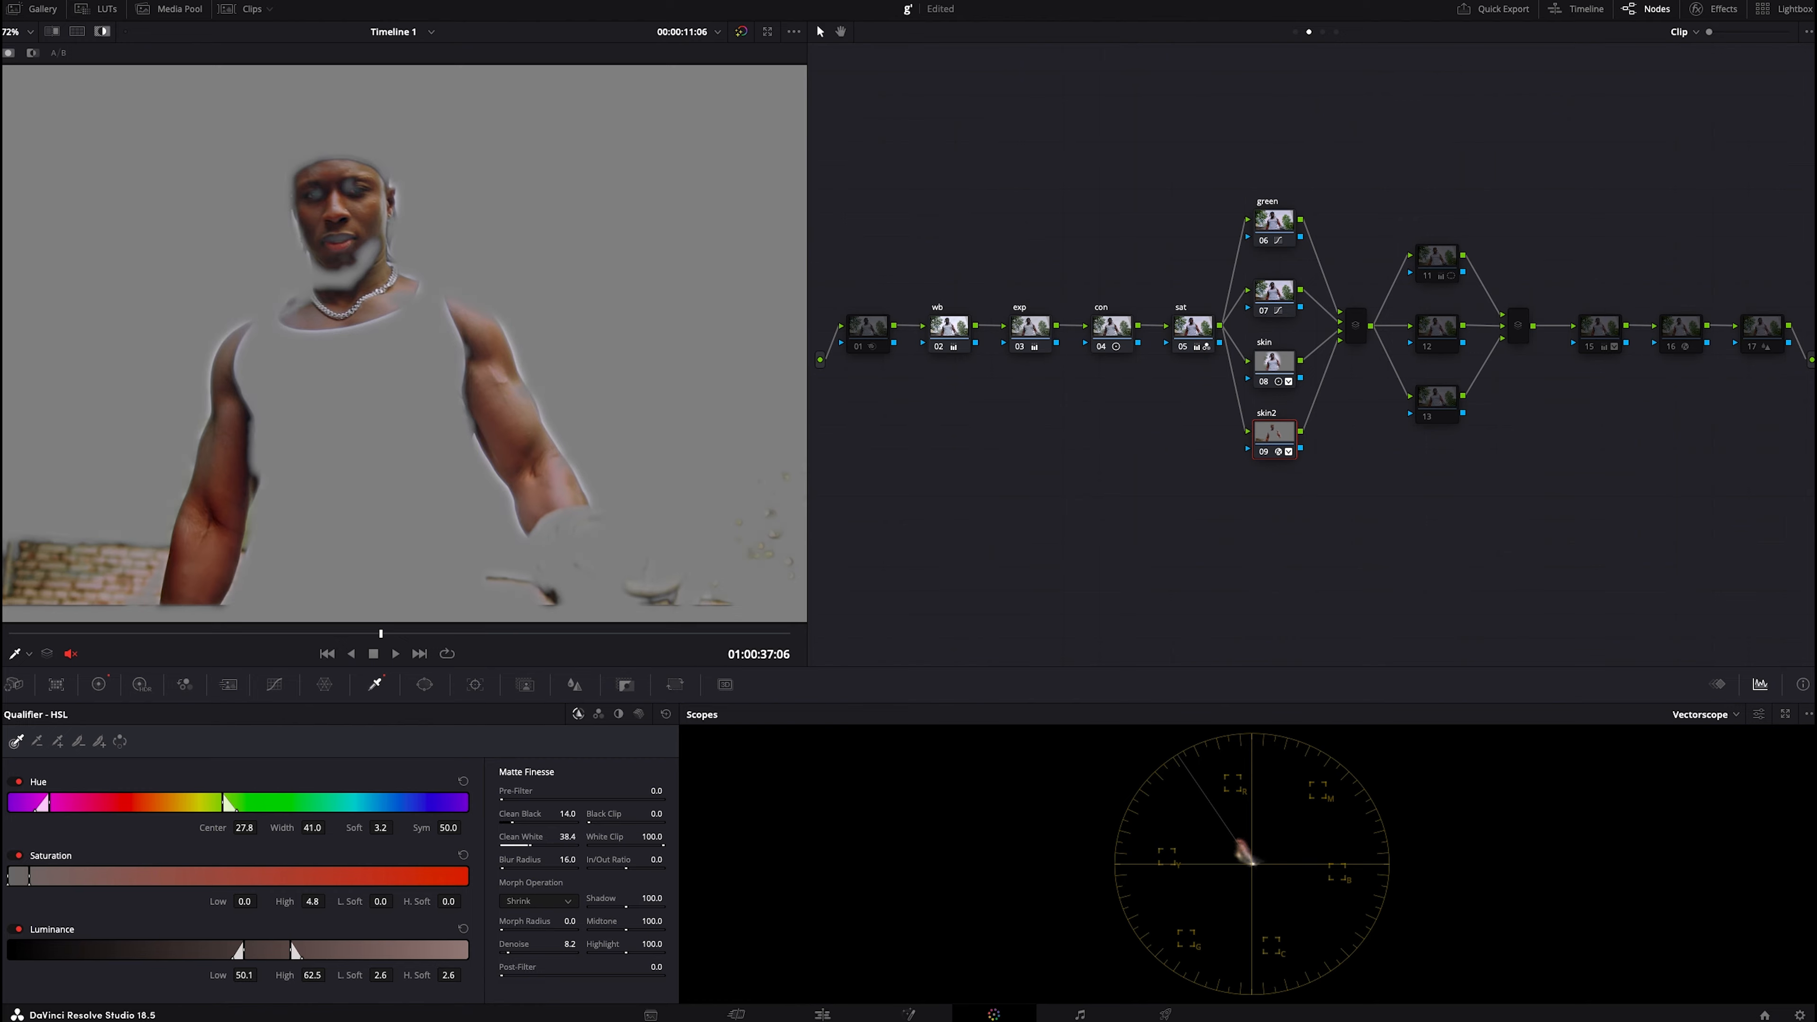
Draw a closed four-point curve window on the skin2 node around the brick wall beside the man's arm
{"action": "scroll", "coordinate": [140, 534], "scroll_direction": "down", "scroll_amount": 4}
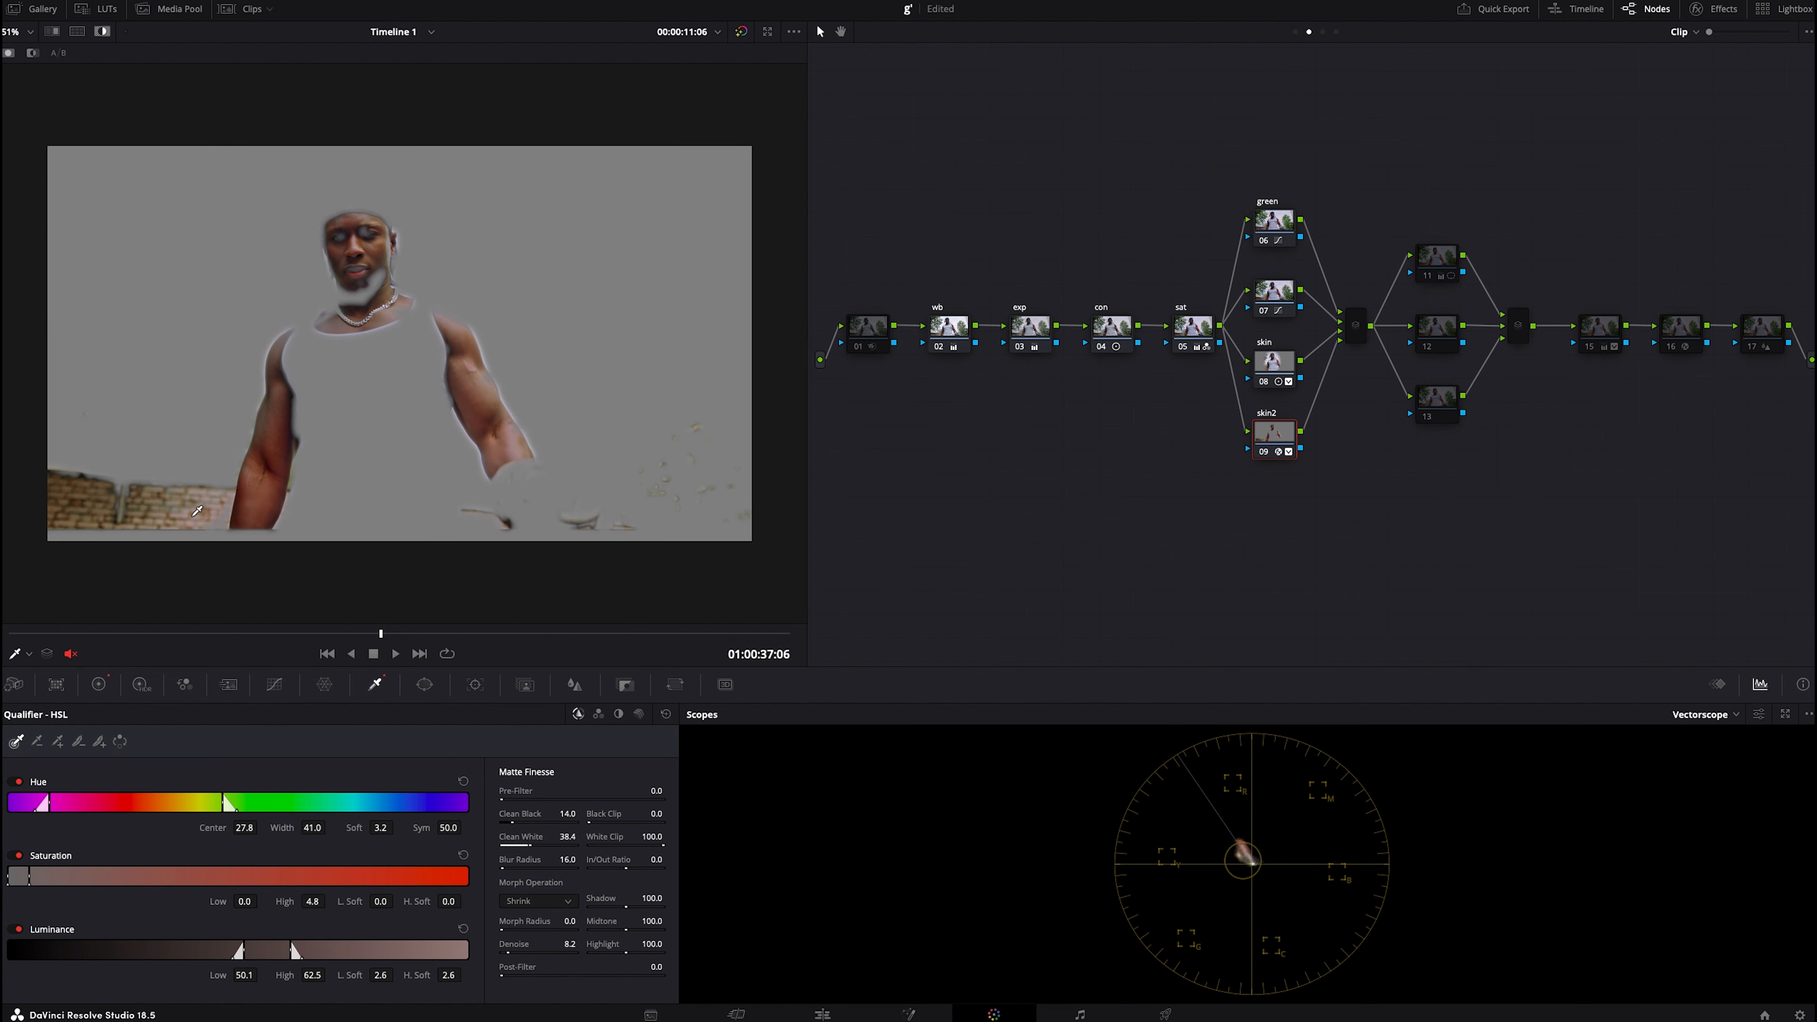
{"action": "left_click", "coordinate": [424, 684]}
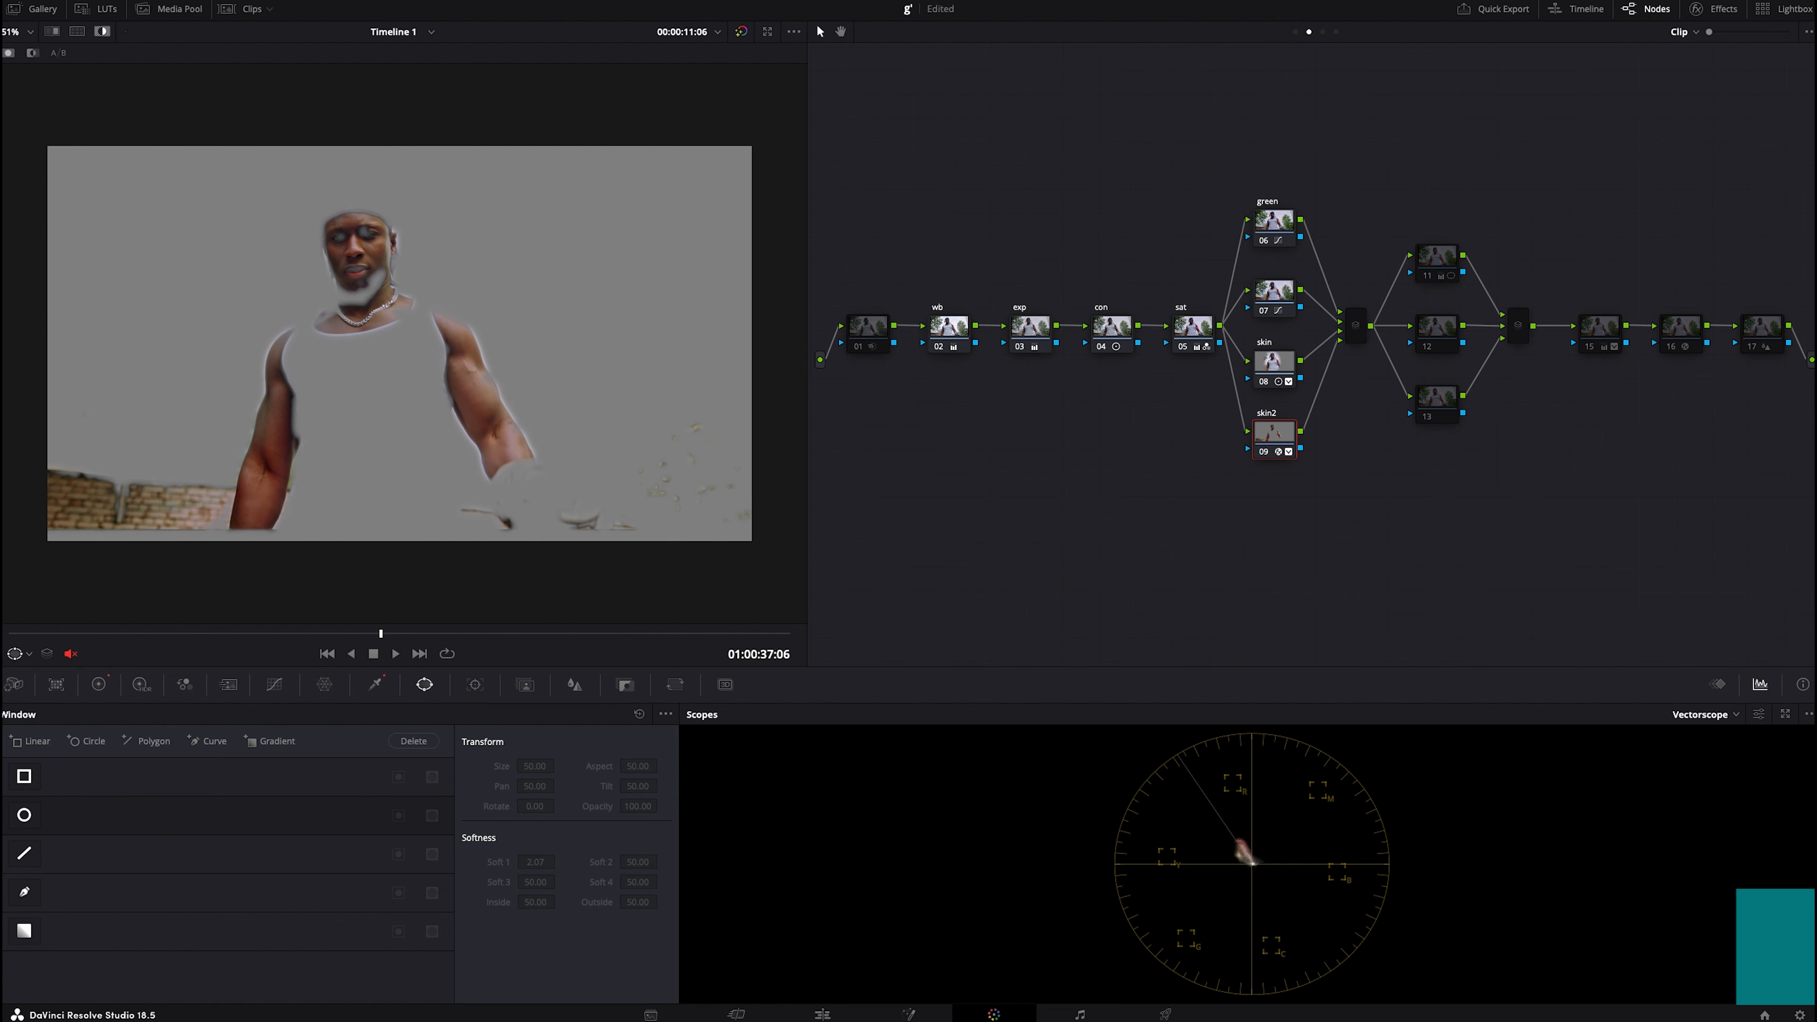
{"action": "left_click", "coordinate": [24, 892]}
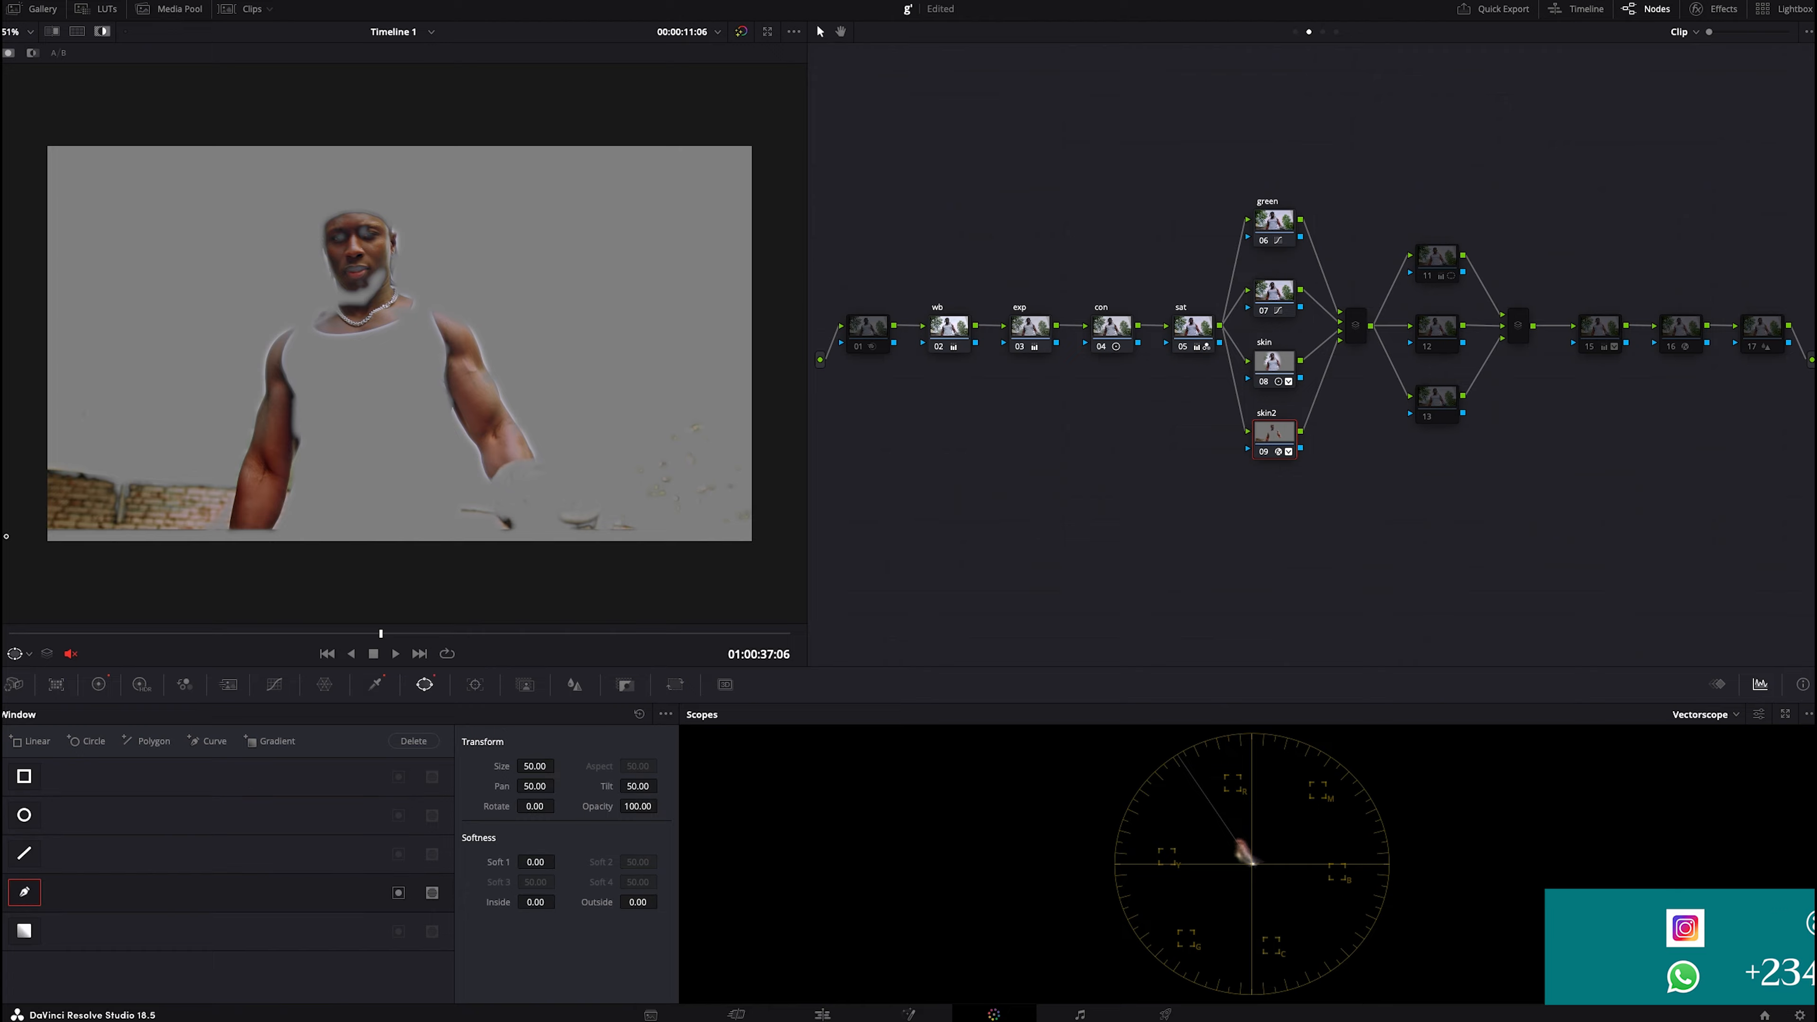
{"action": "left_click", "coordinate": [231, 474]}
{"action": "left_click", "coordinate": [214, 540]}
{"action": "left_click", "coordinate": [19, 594]}
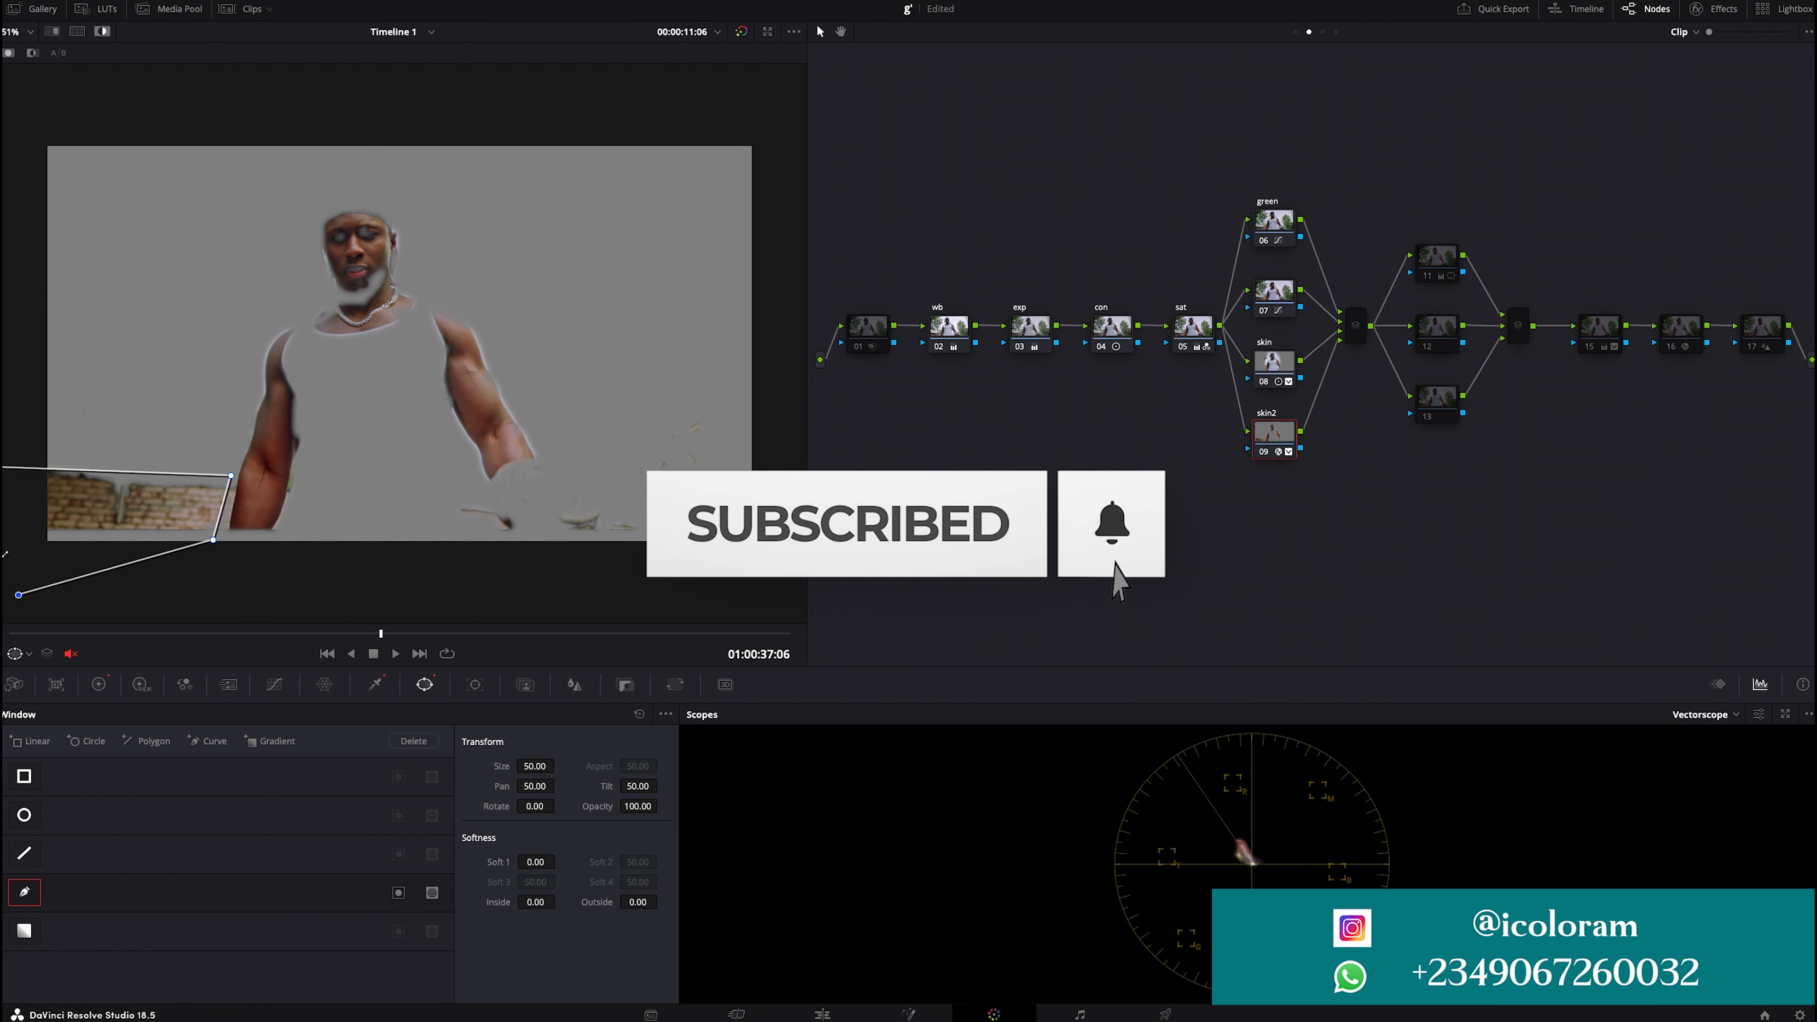
{"action": "left_click", "coordinate": [1, 468]}
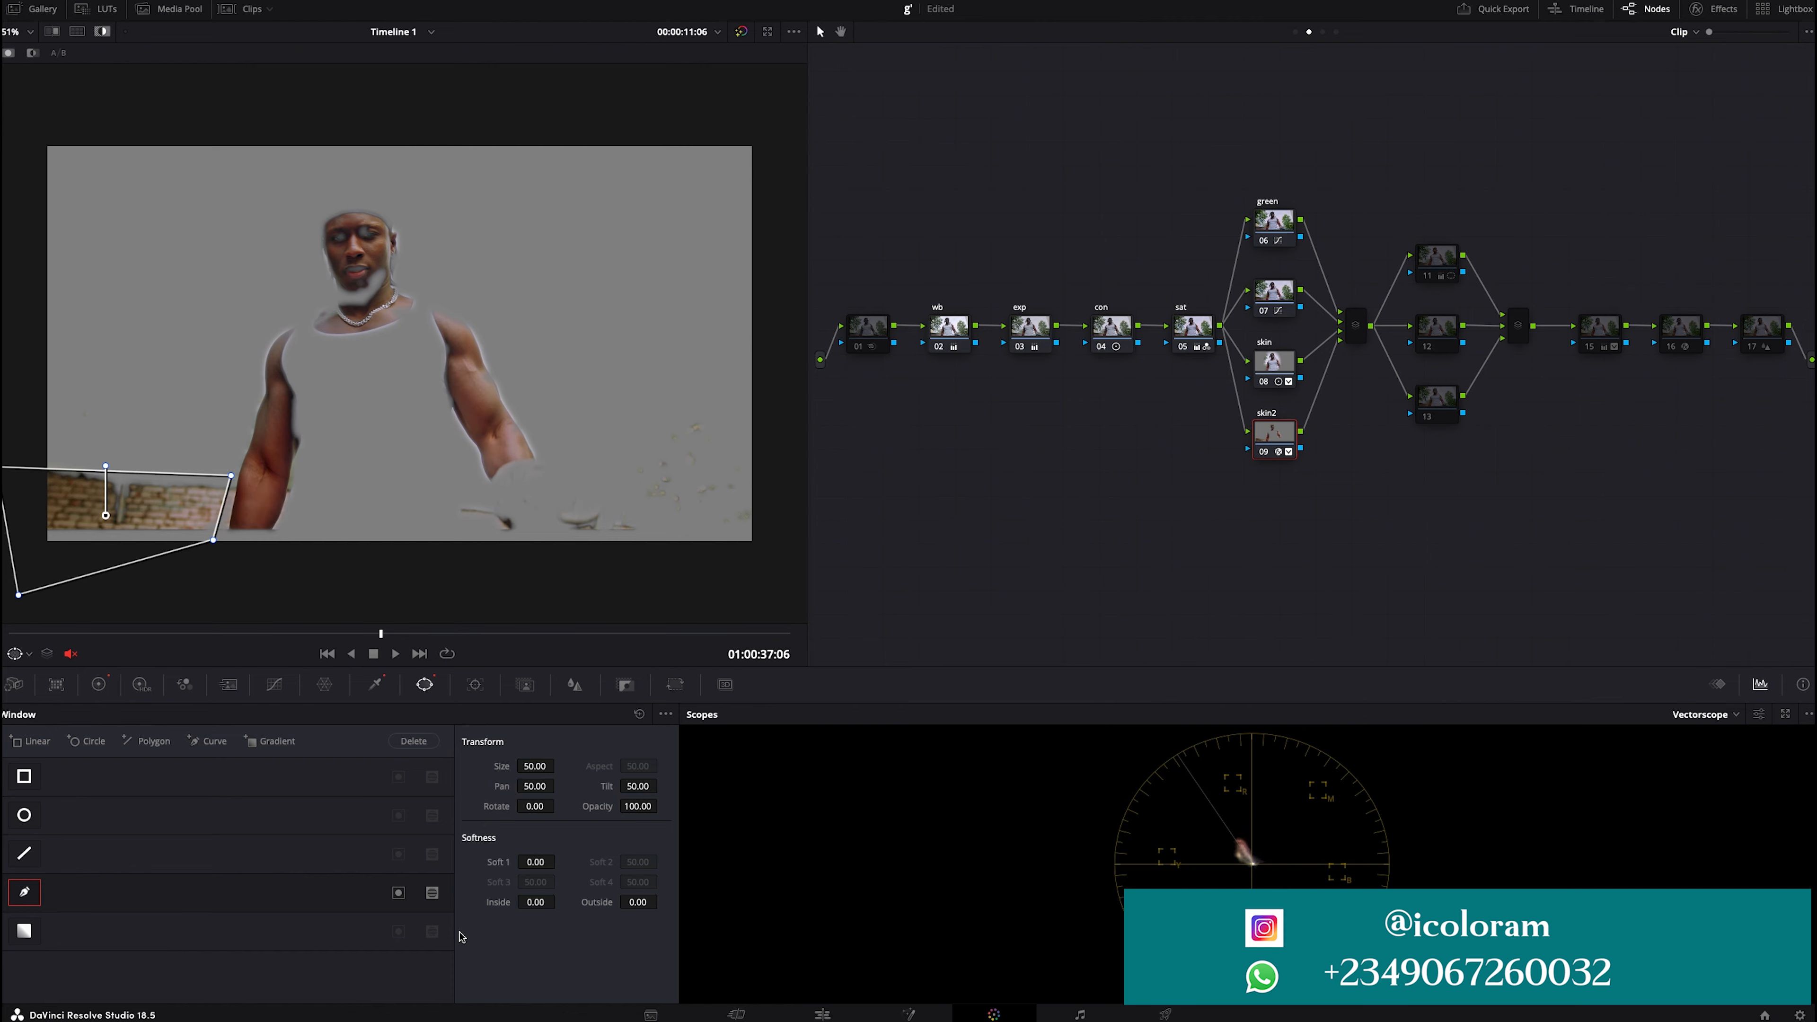
Invert the brick wall window with outside softness 1.38 and check the unhighlighted result in full screen
{"action": "left_click", "coordinate": [399, 892]}
{"action": "left_click_drag", "start_coordinate": [637, 902], "coordinate": [662, 900]}
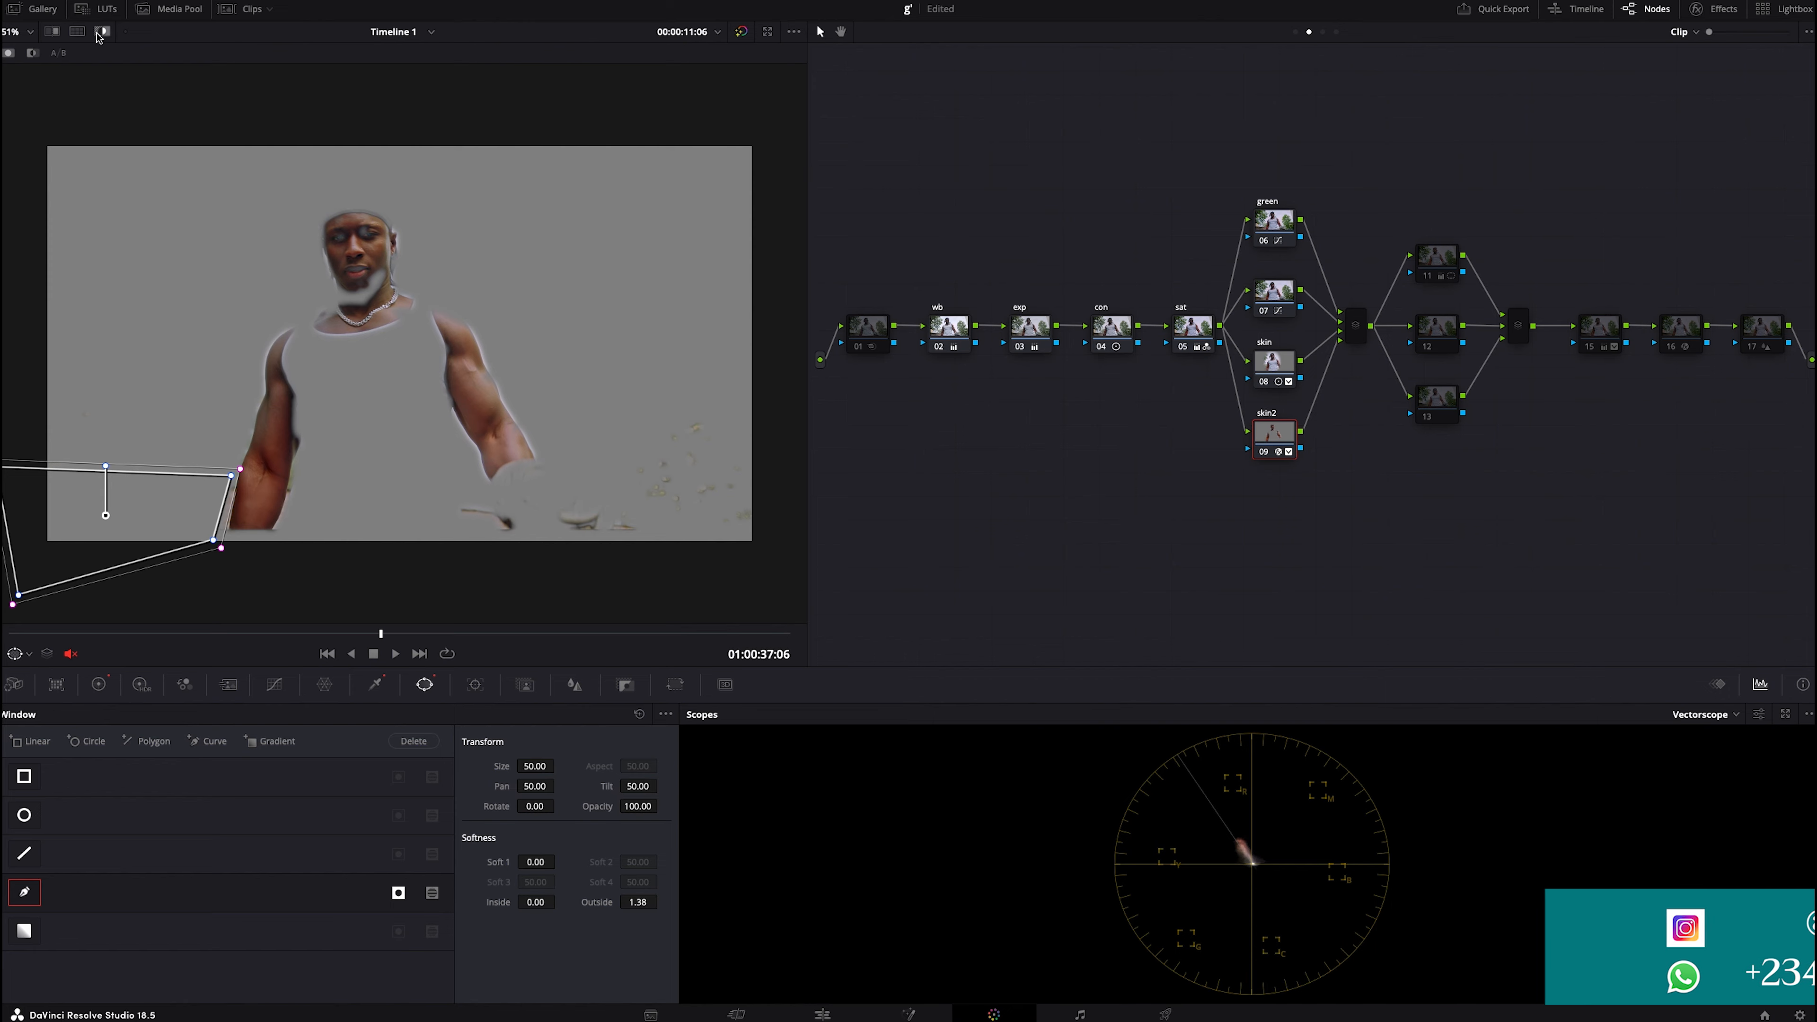
{"action": "key", "text": "shift+h"}
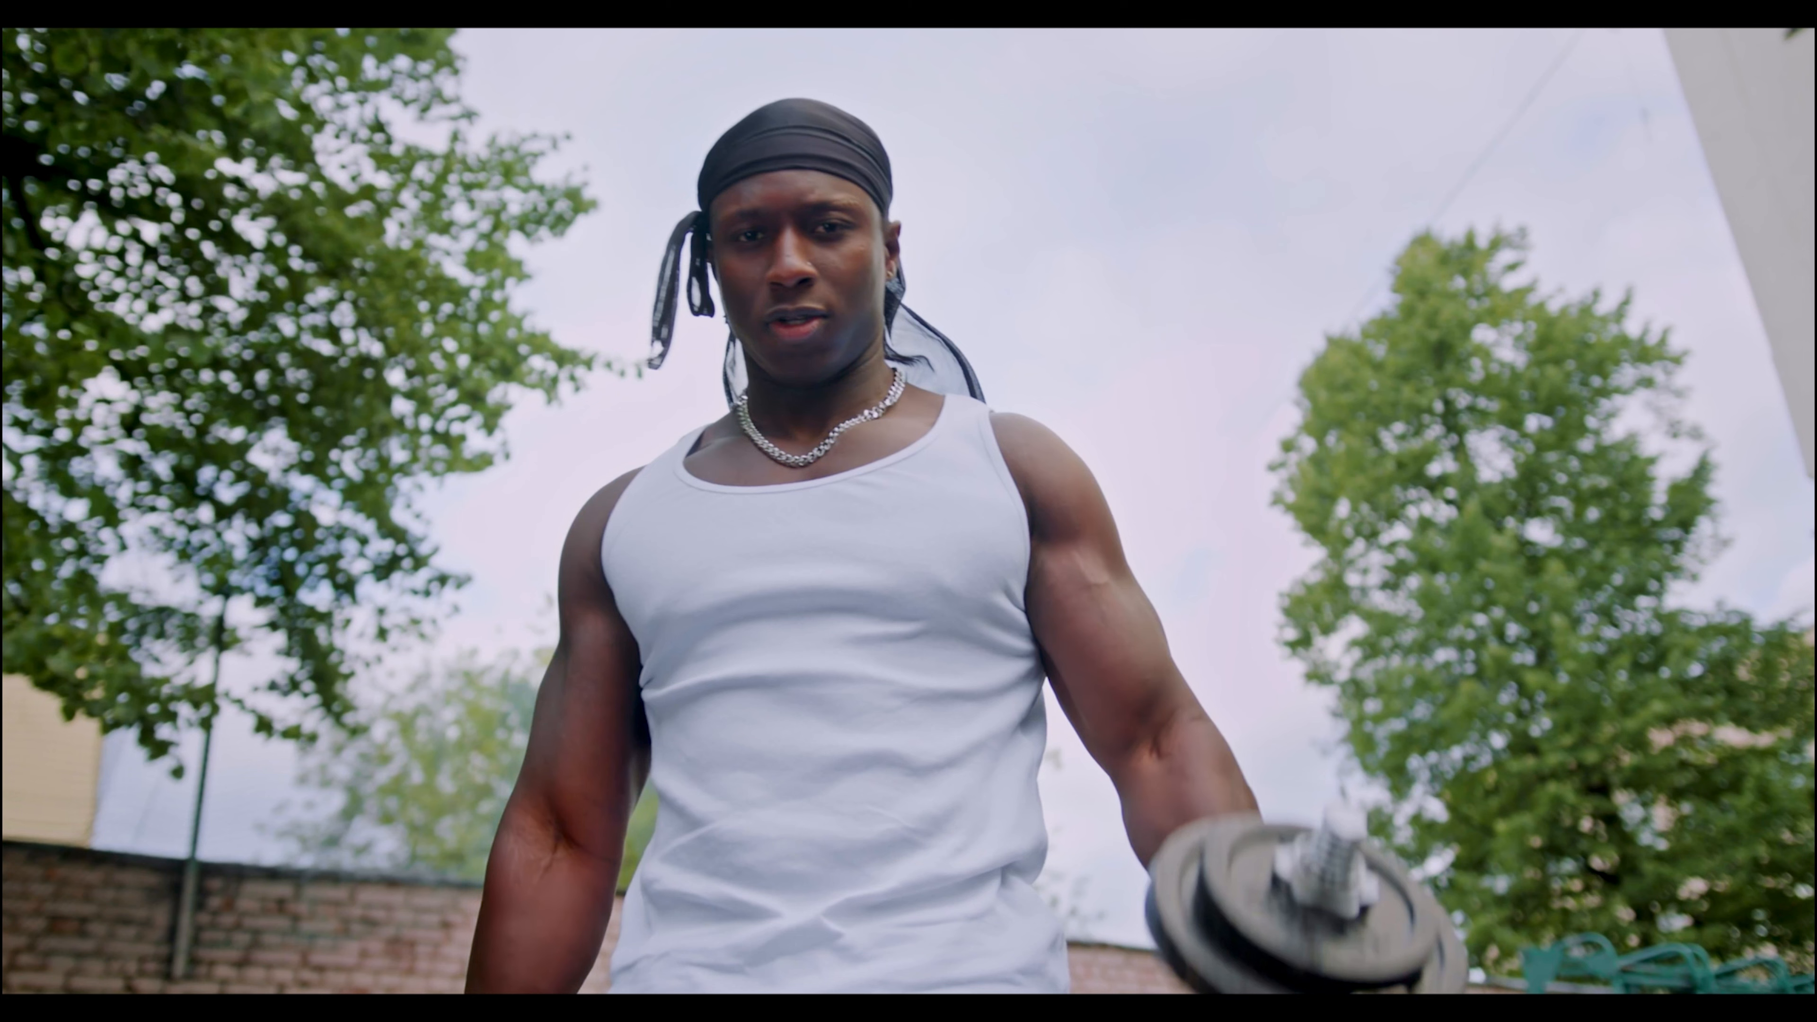
{"action": "key", "text": "ctrl+f"}
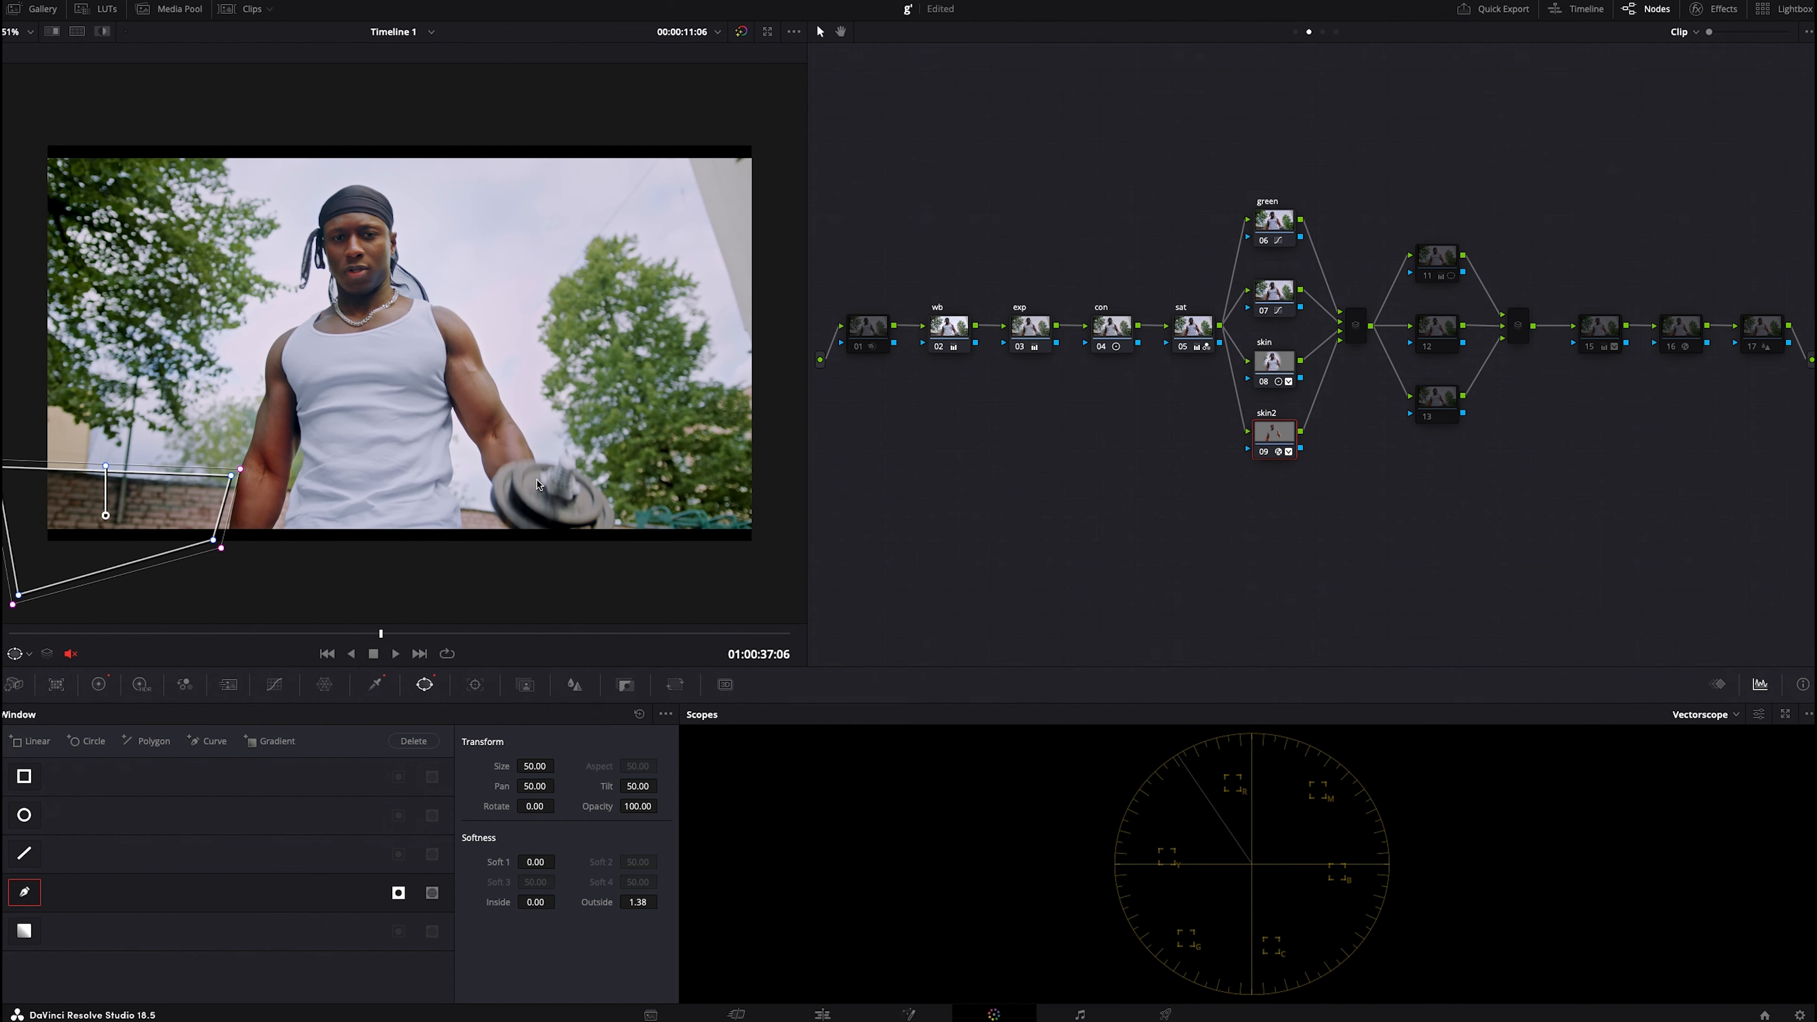
In the log wheels, reset Shadow, set the low range to 0.000 and shift the Shadow color to -0.04, 0.00, 0.06
{"action": "left_click", "coordinate": [96, 685]}
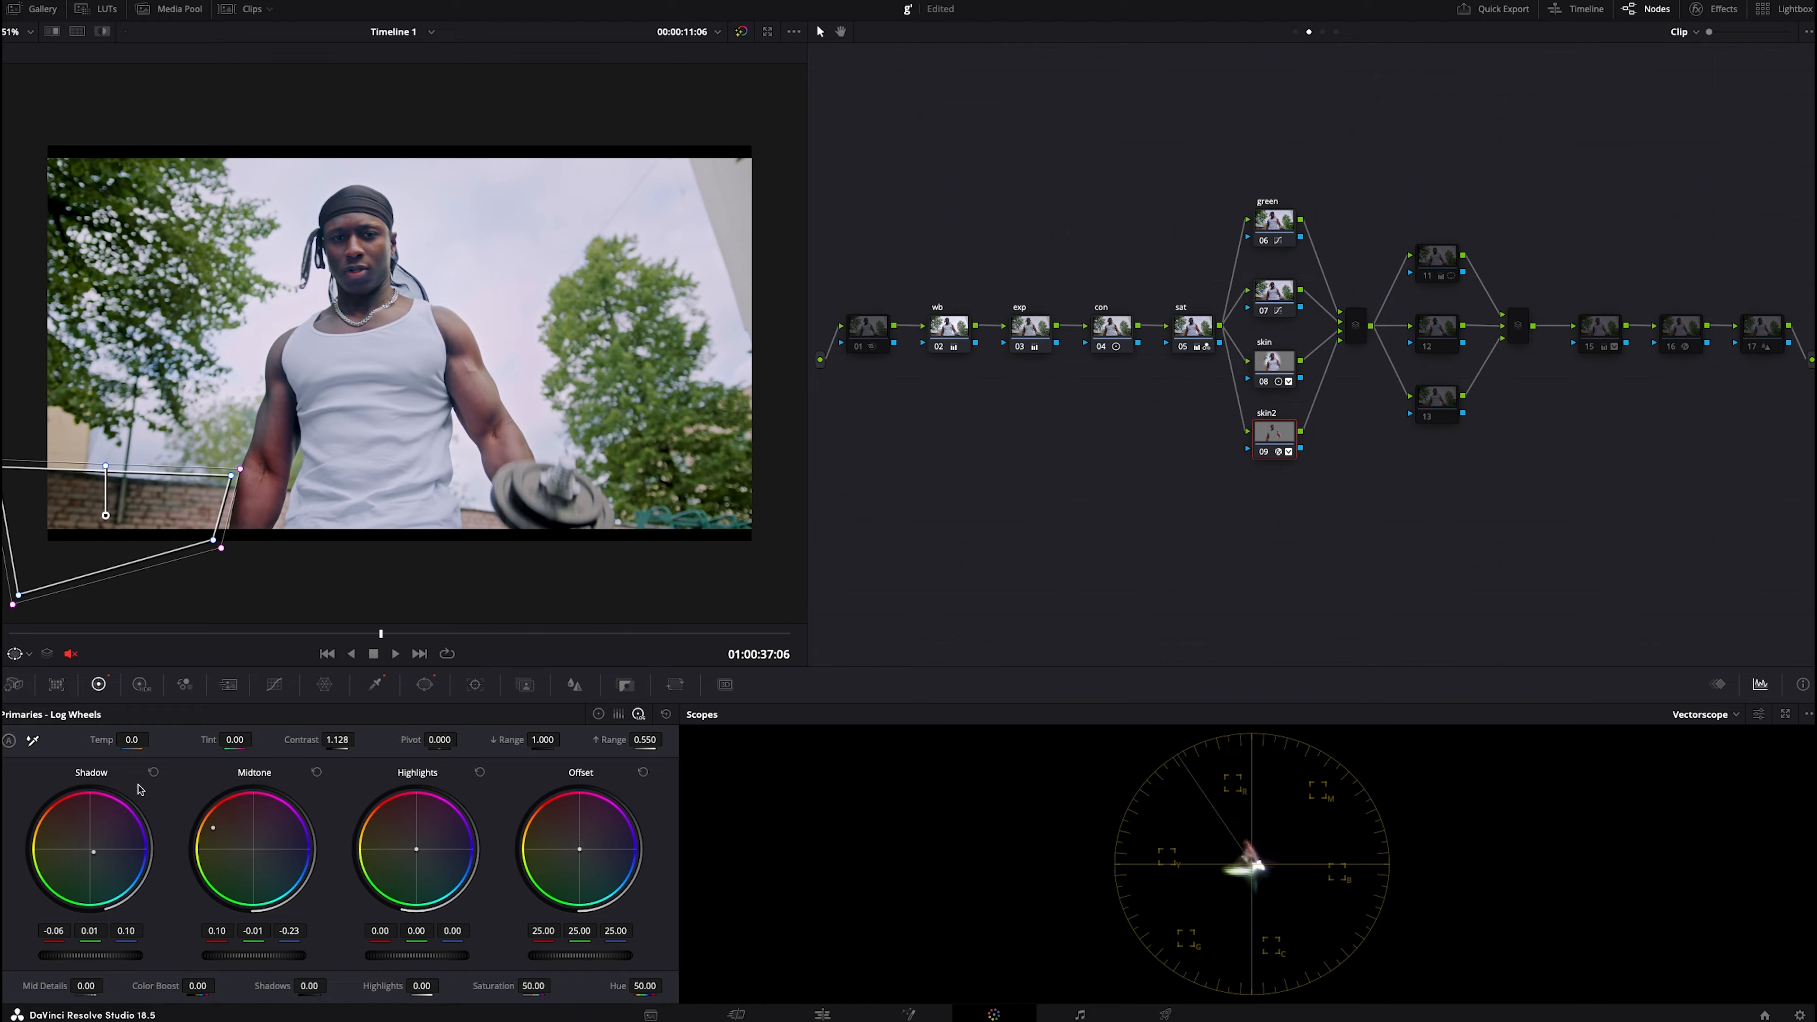
{"action": "left_click", "coordinate": [153, 772]}
{"action": "left_click_drag", "start_coordinate": [550, 740], "coordinate": [493, 739]}
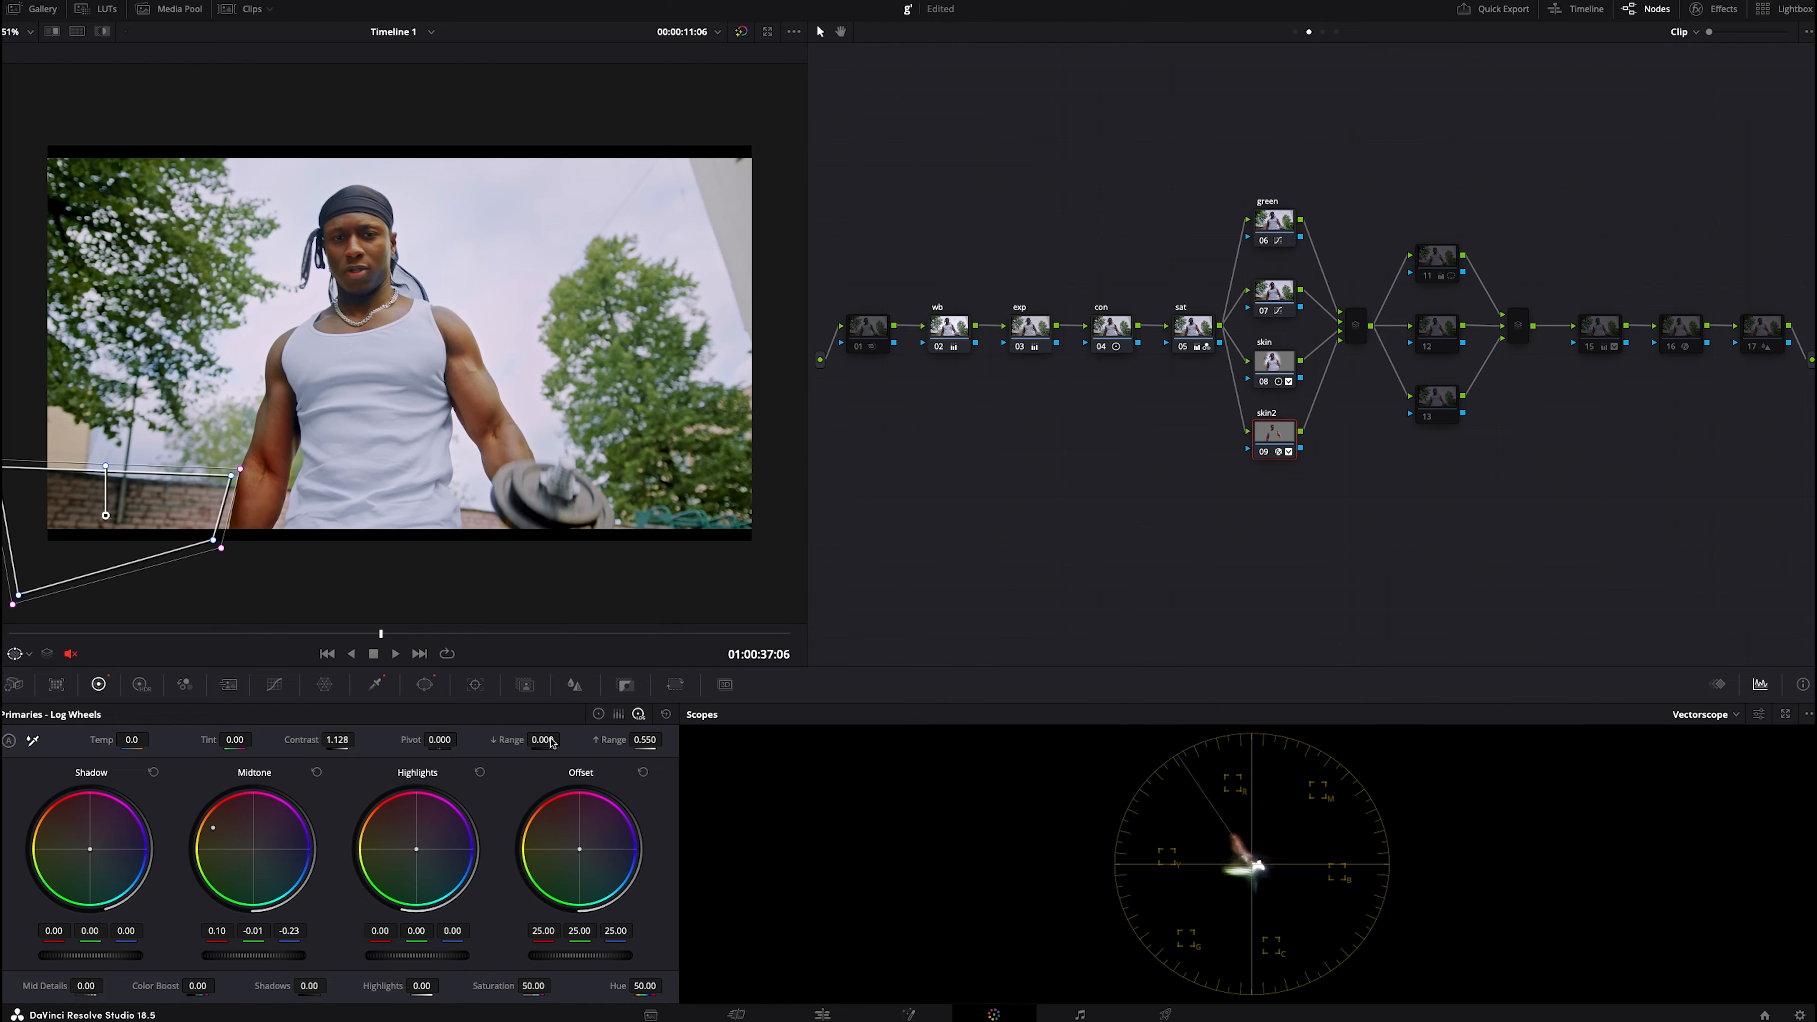
{"action": "scroll", "coordinate": [328, 315], "scroll_direction": "up", "scroll_amount": 2}
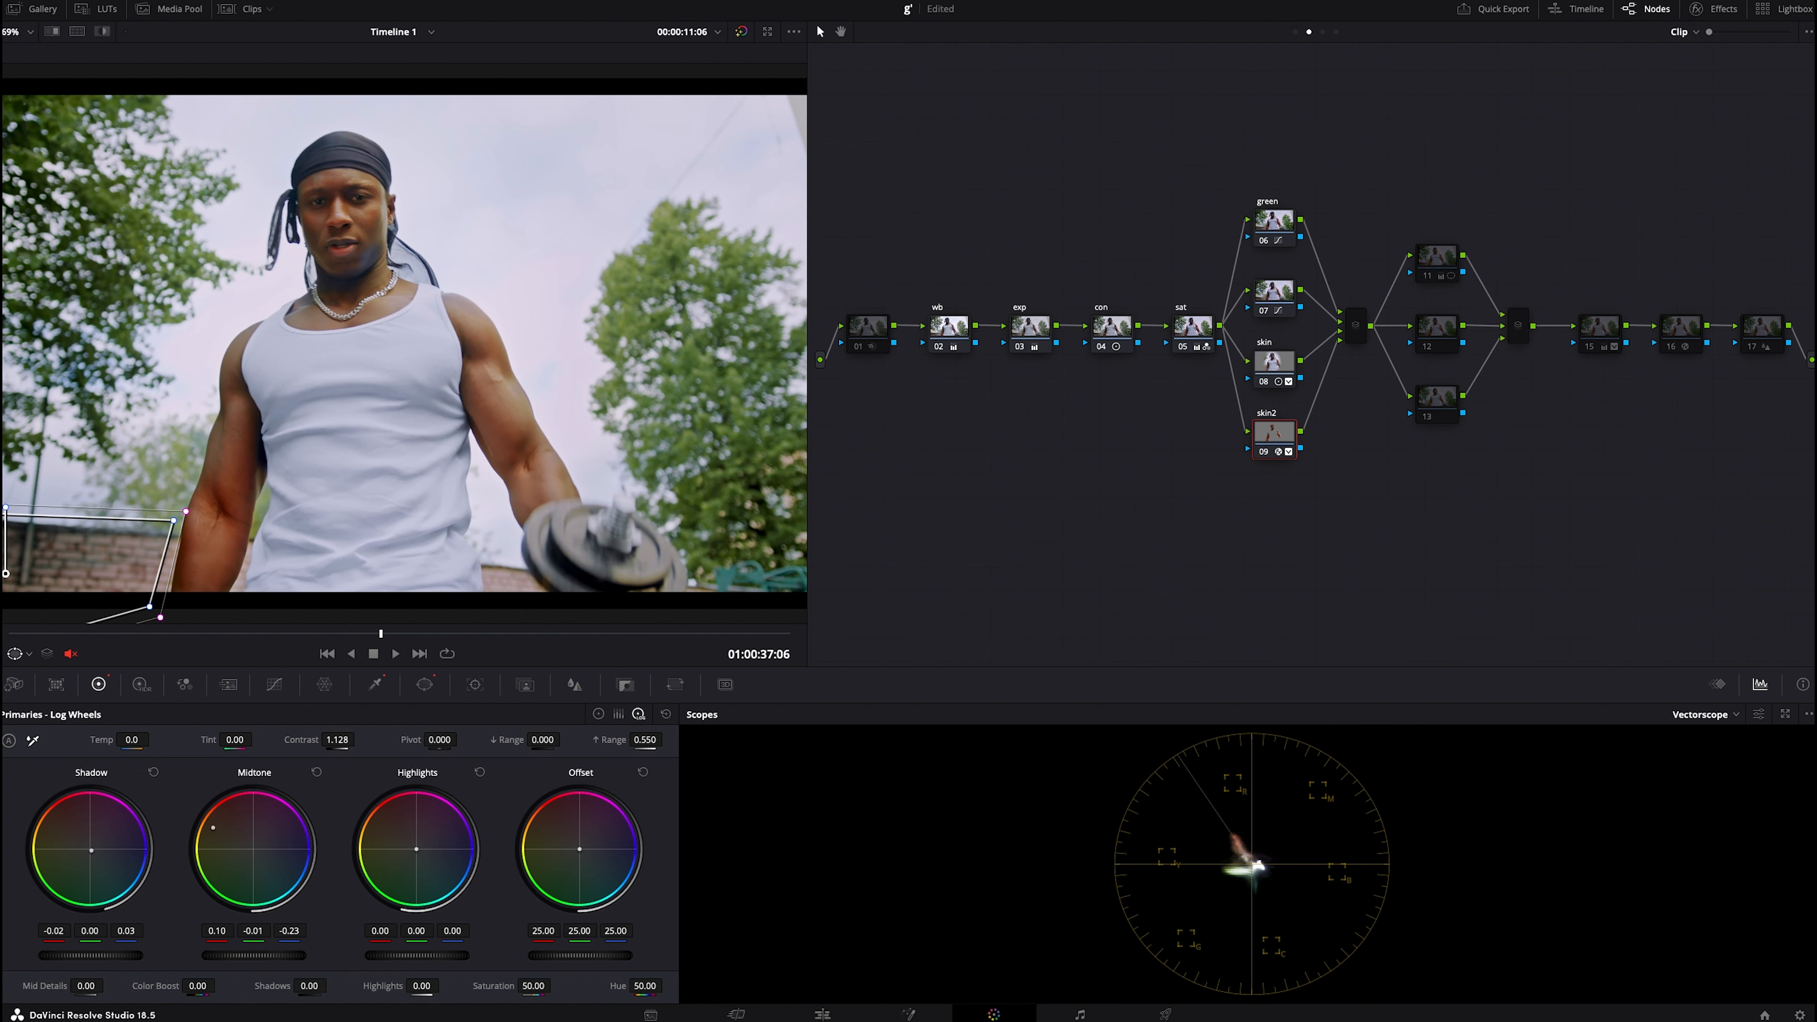
{"action": "left_click_drag", "start_coordinate": [91, 850], "coordinate": [93, 850]}
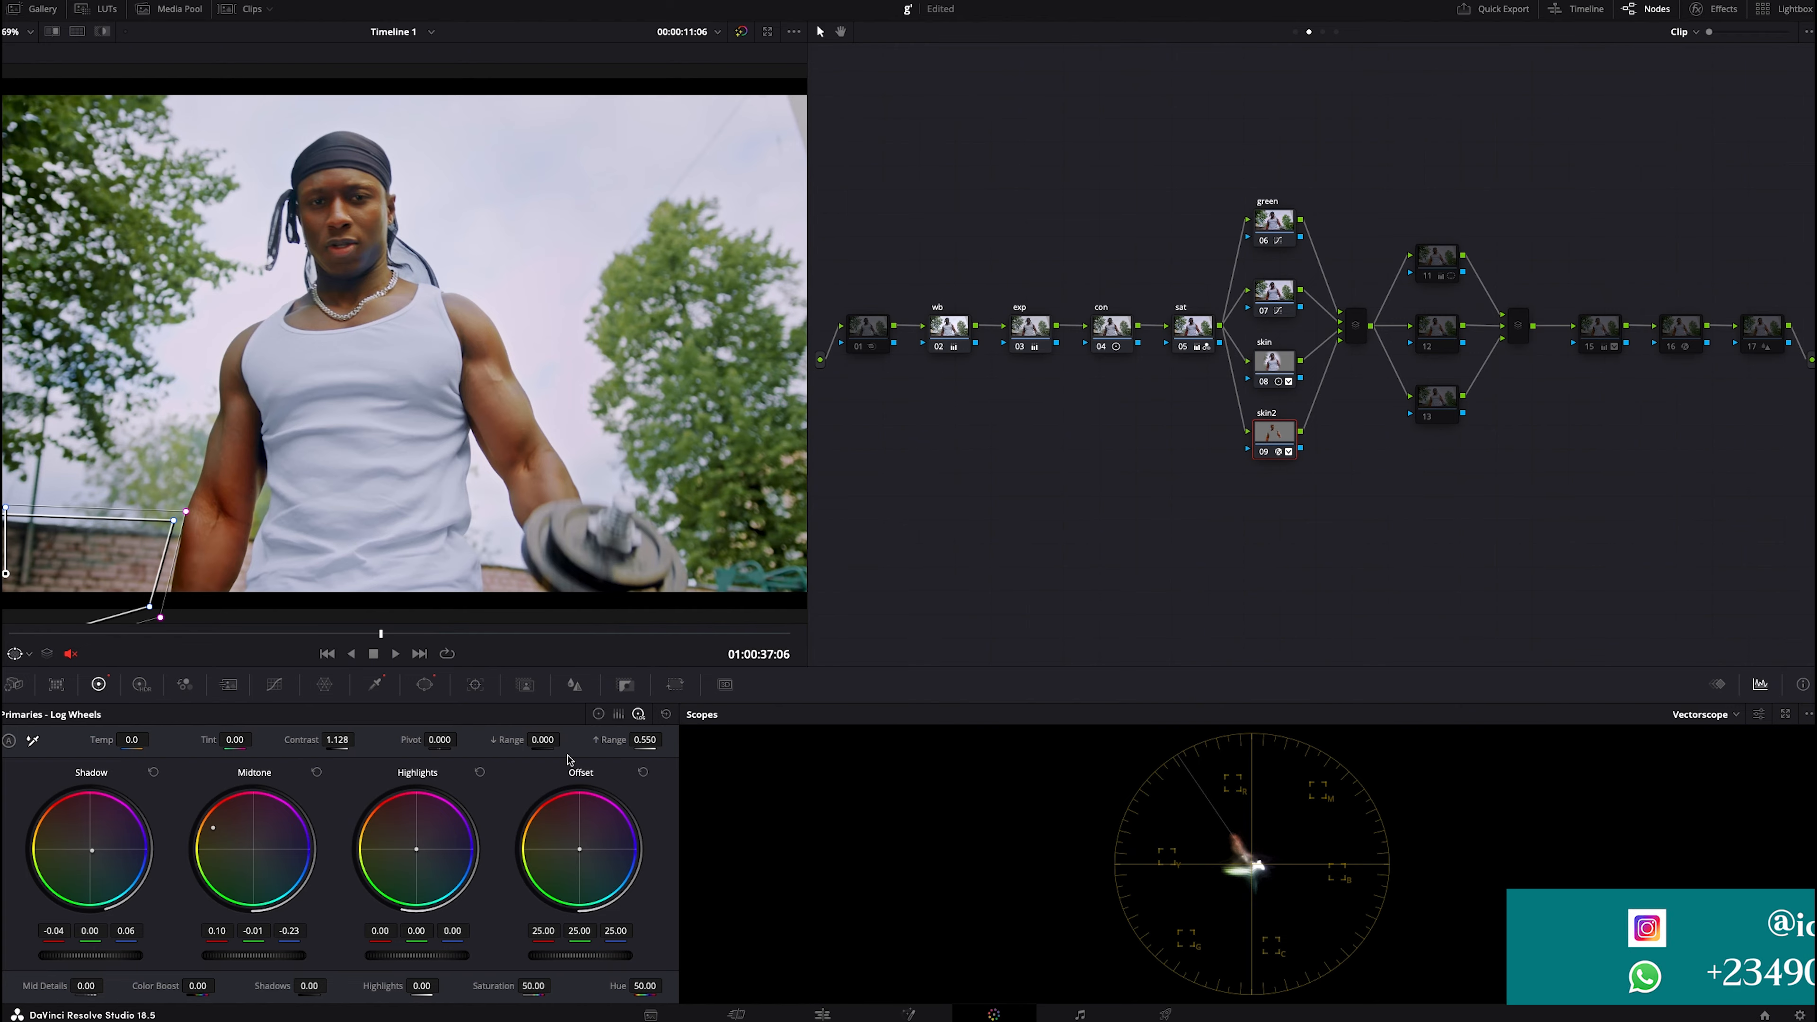
Try limiting the log ranges, with the high range at 0.174 and the low range at 0.090
{"action": "left_click_drag", "start_coordinate": [644, 740], "coordinate": [587, 740]}
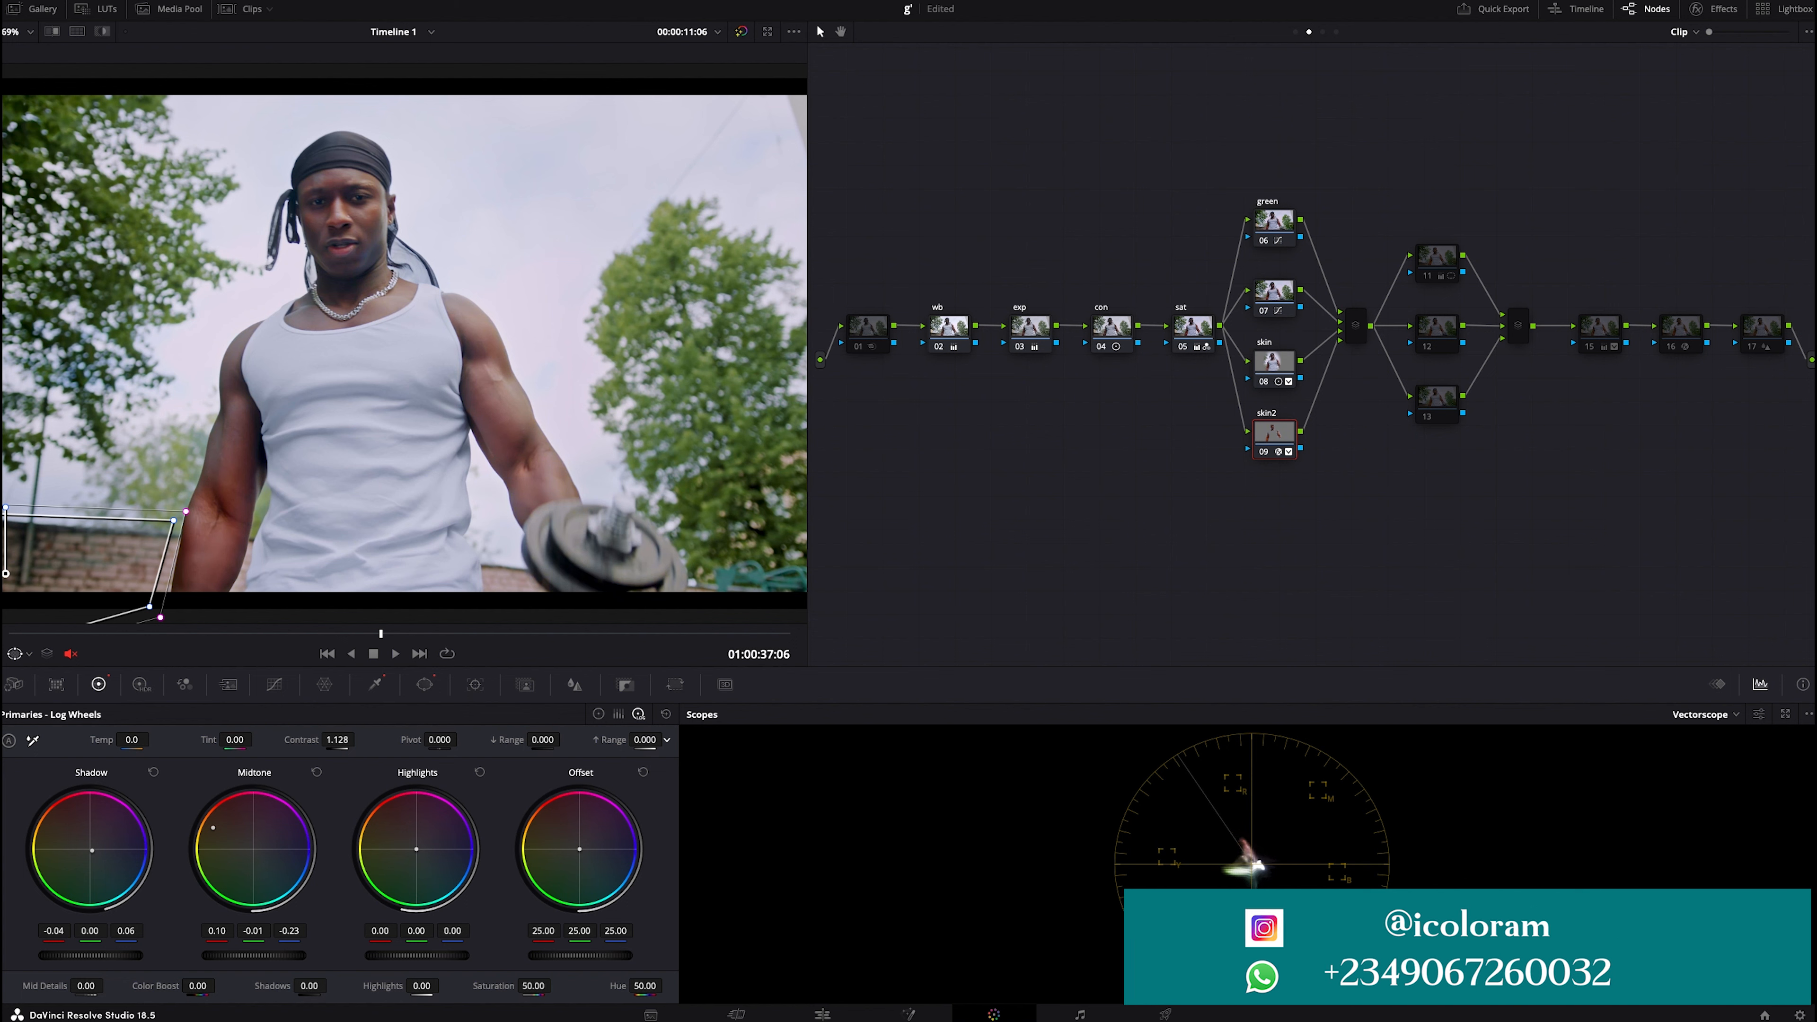
{"action": "left_click_drag", "start_coordinate": [644, 740], "coordinate": [672, 740]}
{"action": "left_click_drag", "start_coordinate": [542, 740], "coordinate": [596, 740]}
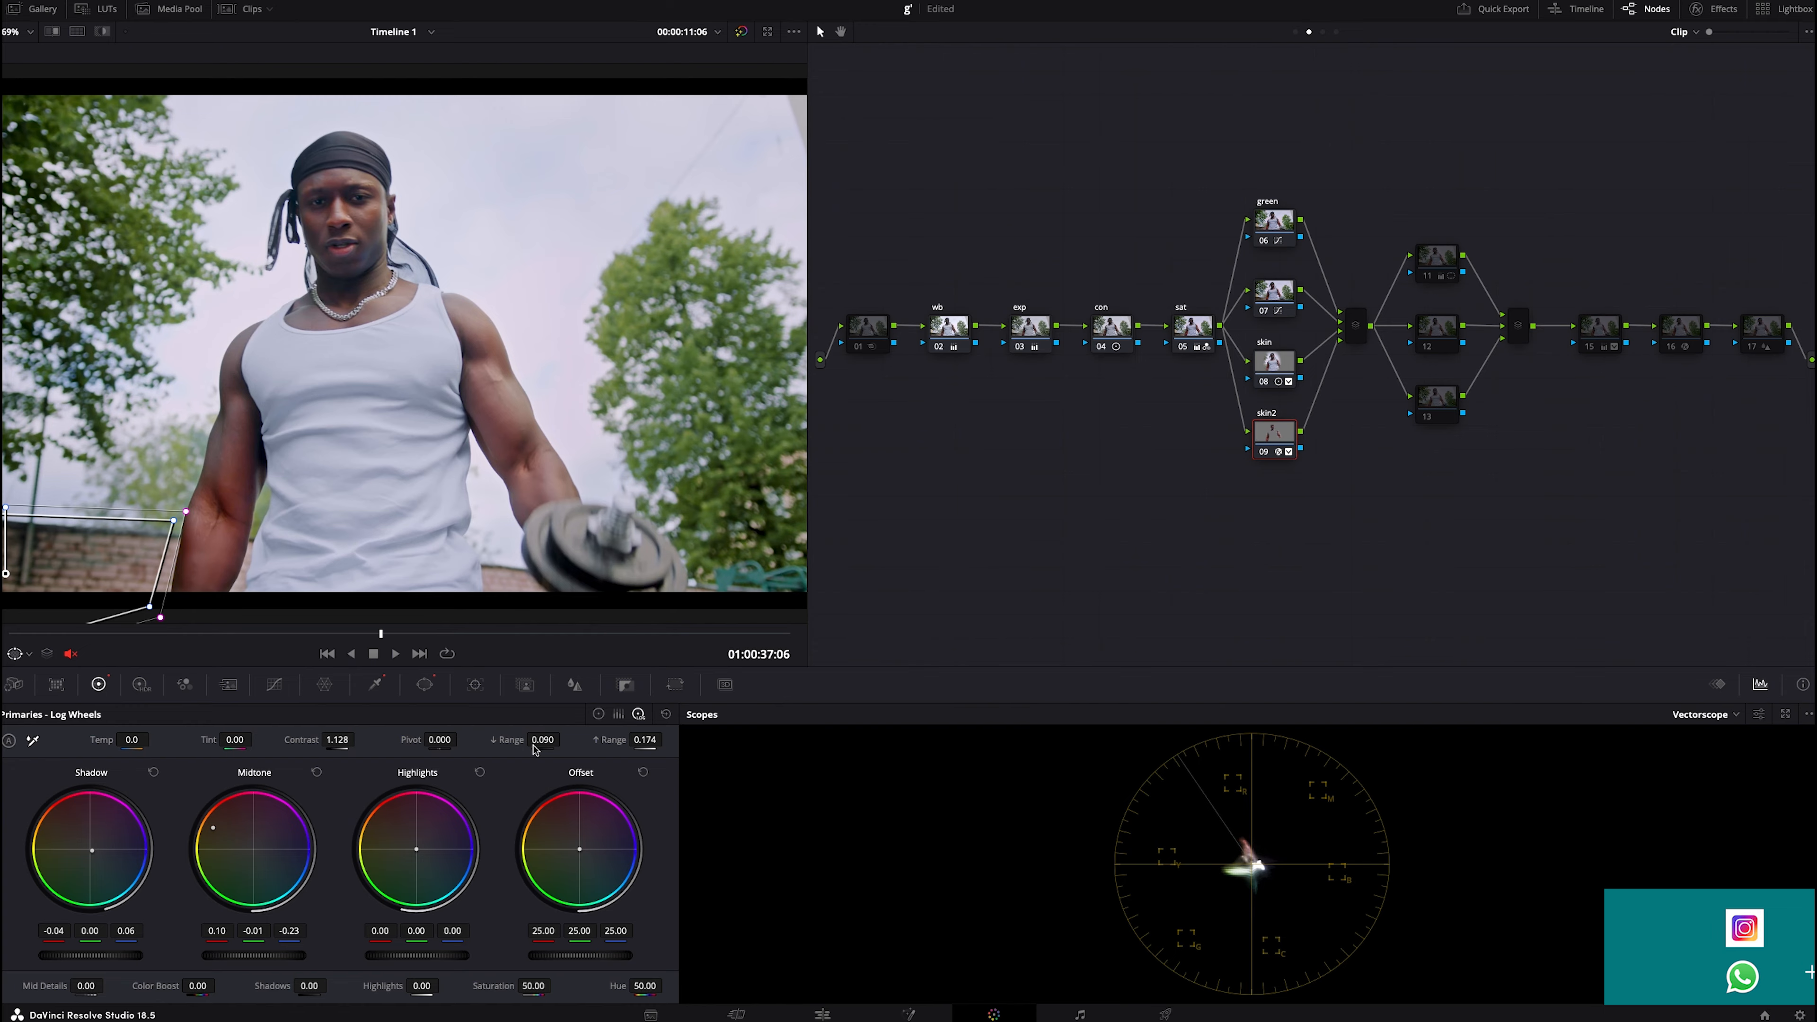
Undo the recent log range, Shadow wheel and window softness changes on the skin2 node
{"action": "key", "text": "super+z"}
{"action": "key", "text": "super+z"}
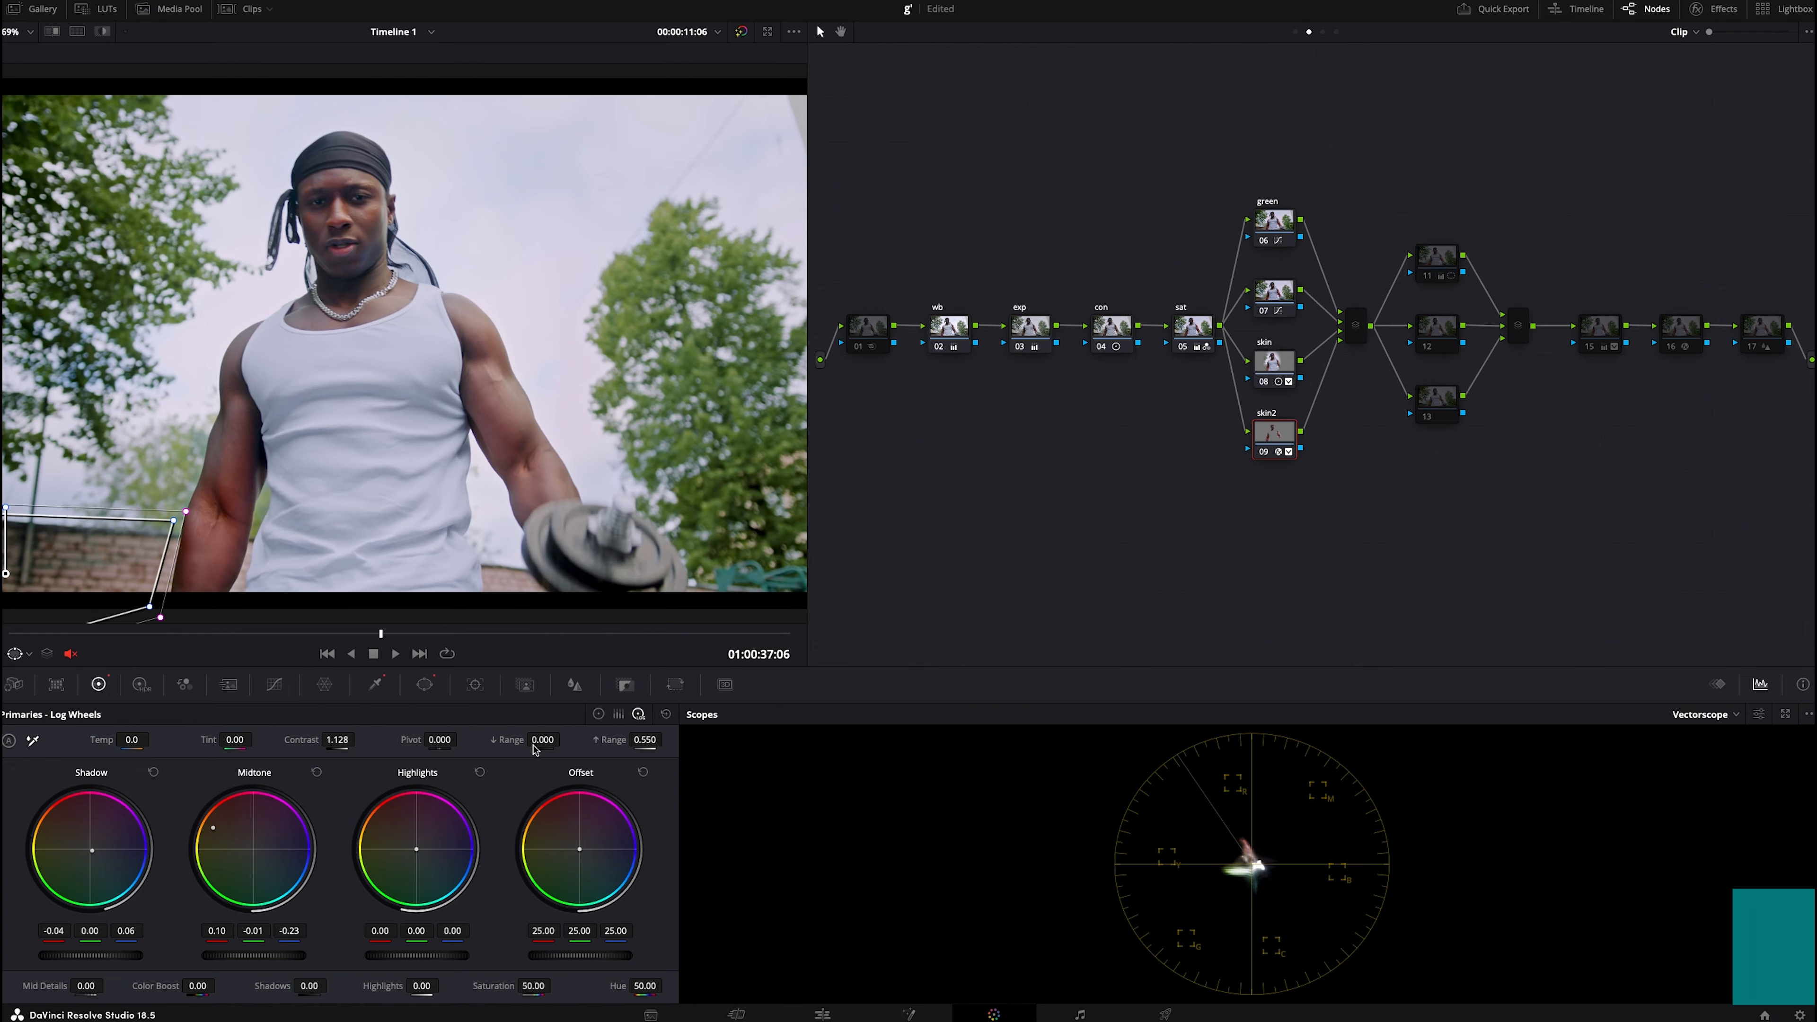
{"action": "key", "text": "super+z"}
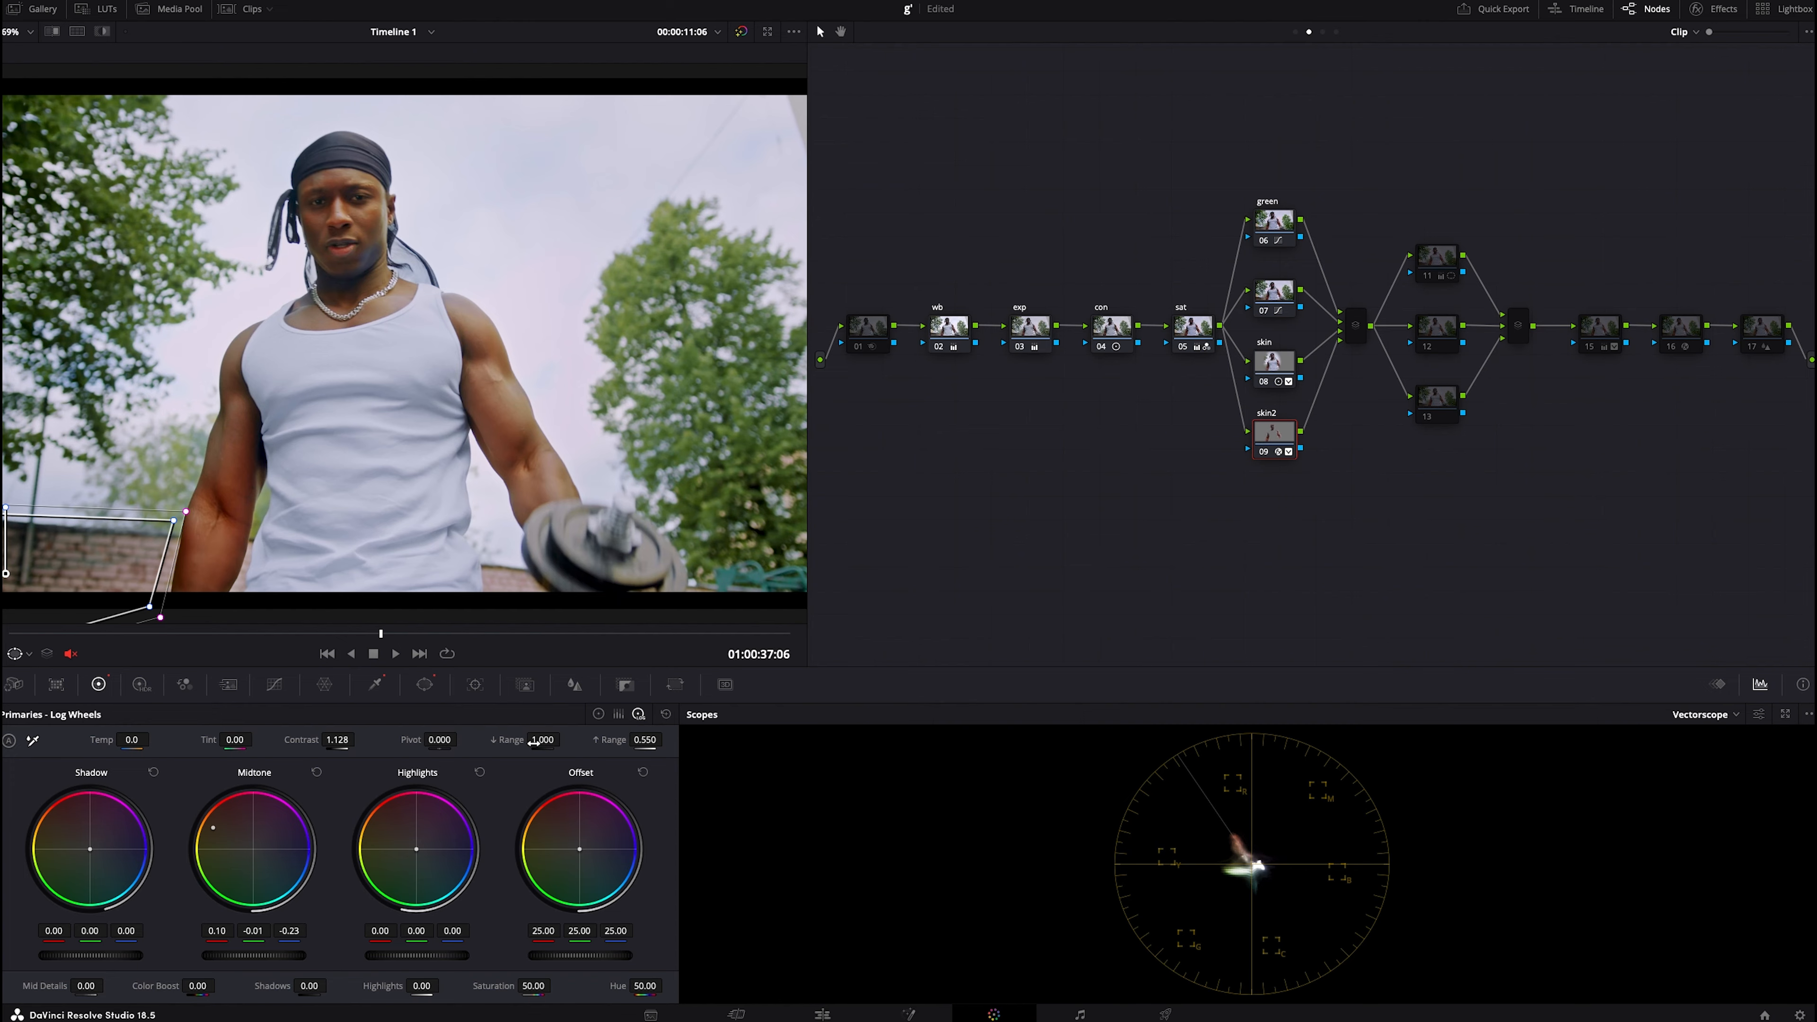
{"action": "key", "text": "super+z"}
{"action": "key", "text": "super+z"}
{"action": "key", "text": "super+z"}
{"action": "key", "text": "super+z"}
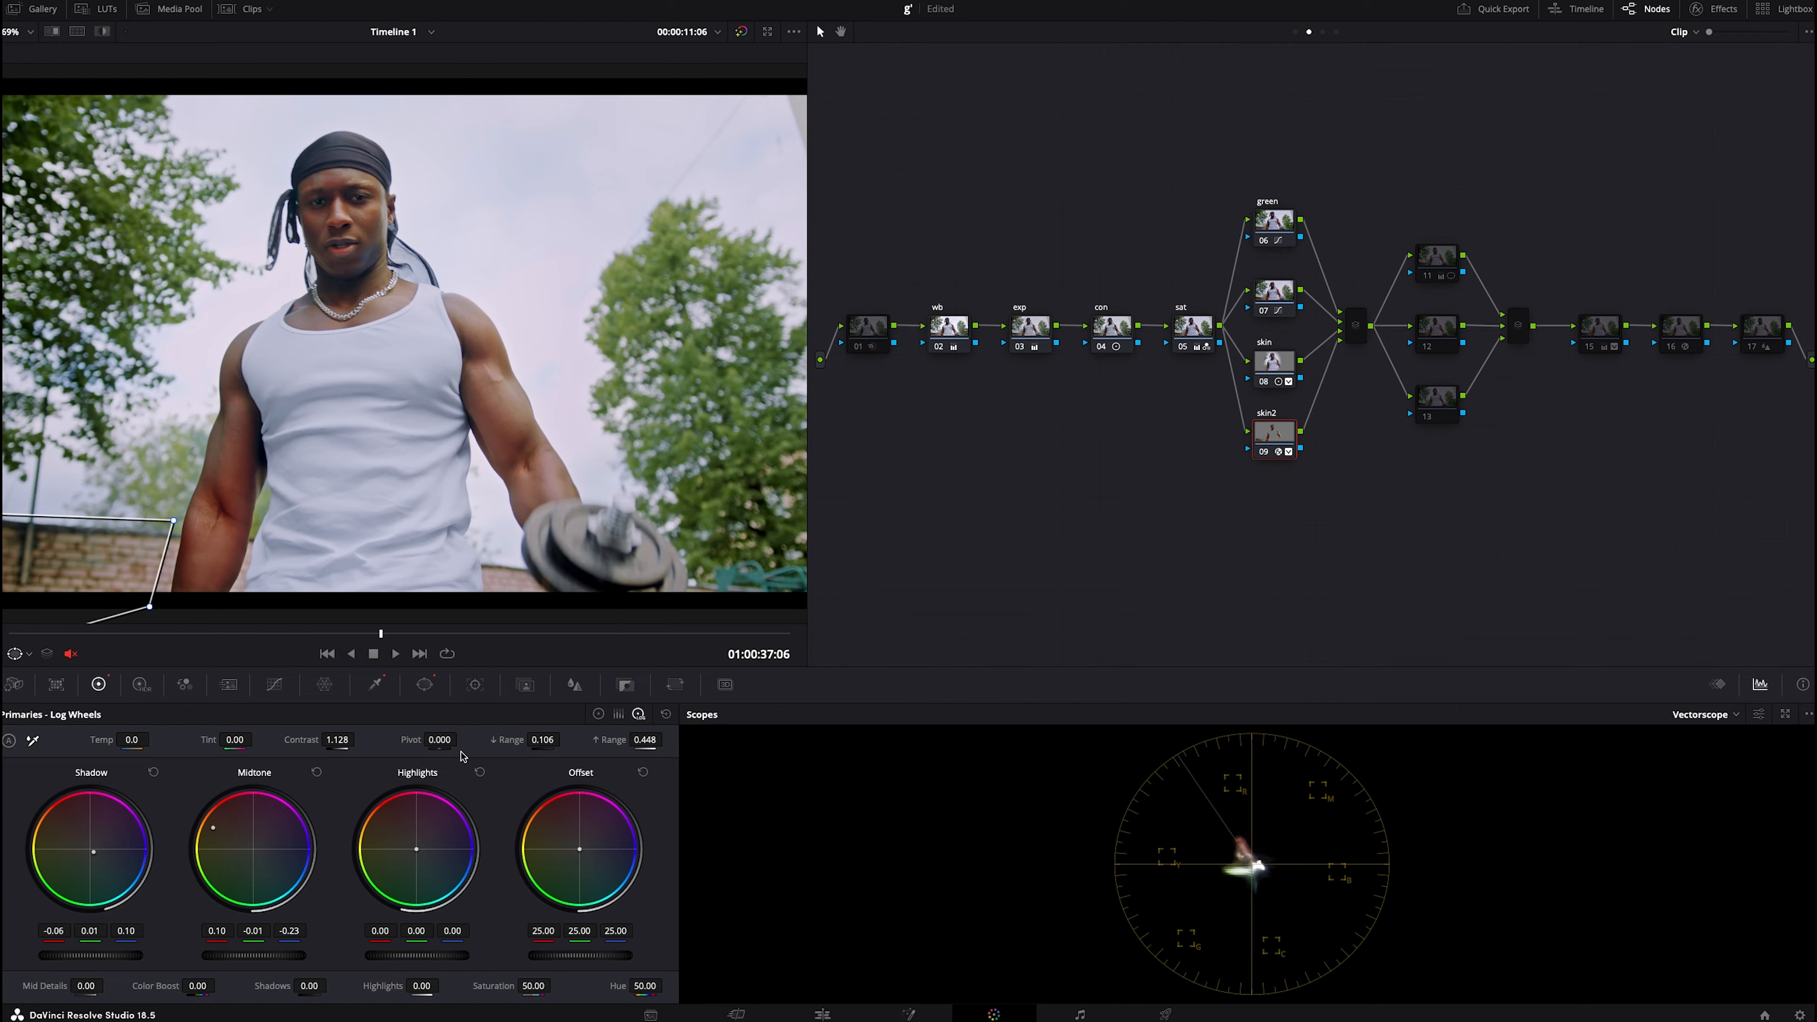
{"action": "key", "text": "super+z"}
{"action": "key", "text": "super+shift+z"}
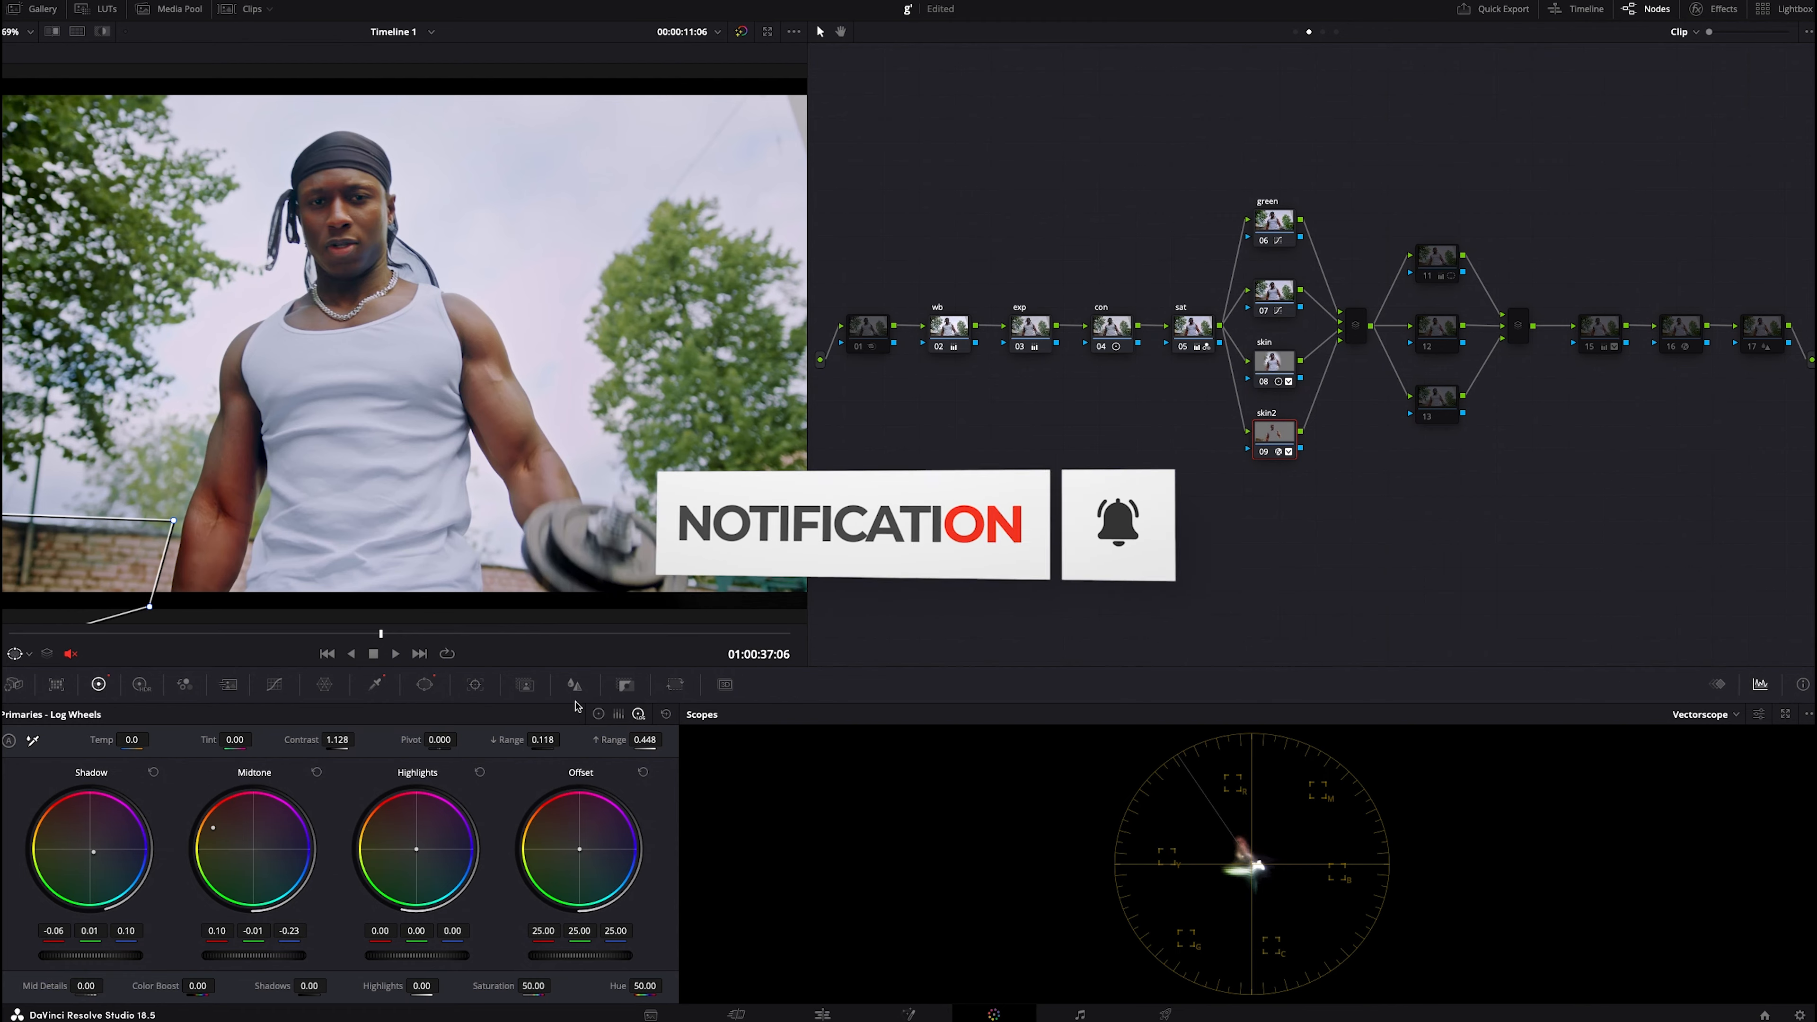
Reset the skin2 node's Gamma in the primaries color wheels
{"action": "left_click", "coordinate": [600, 716]}
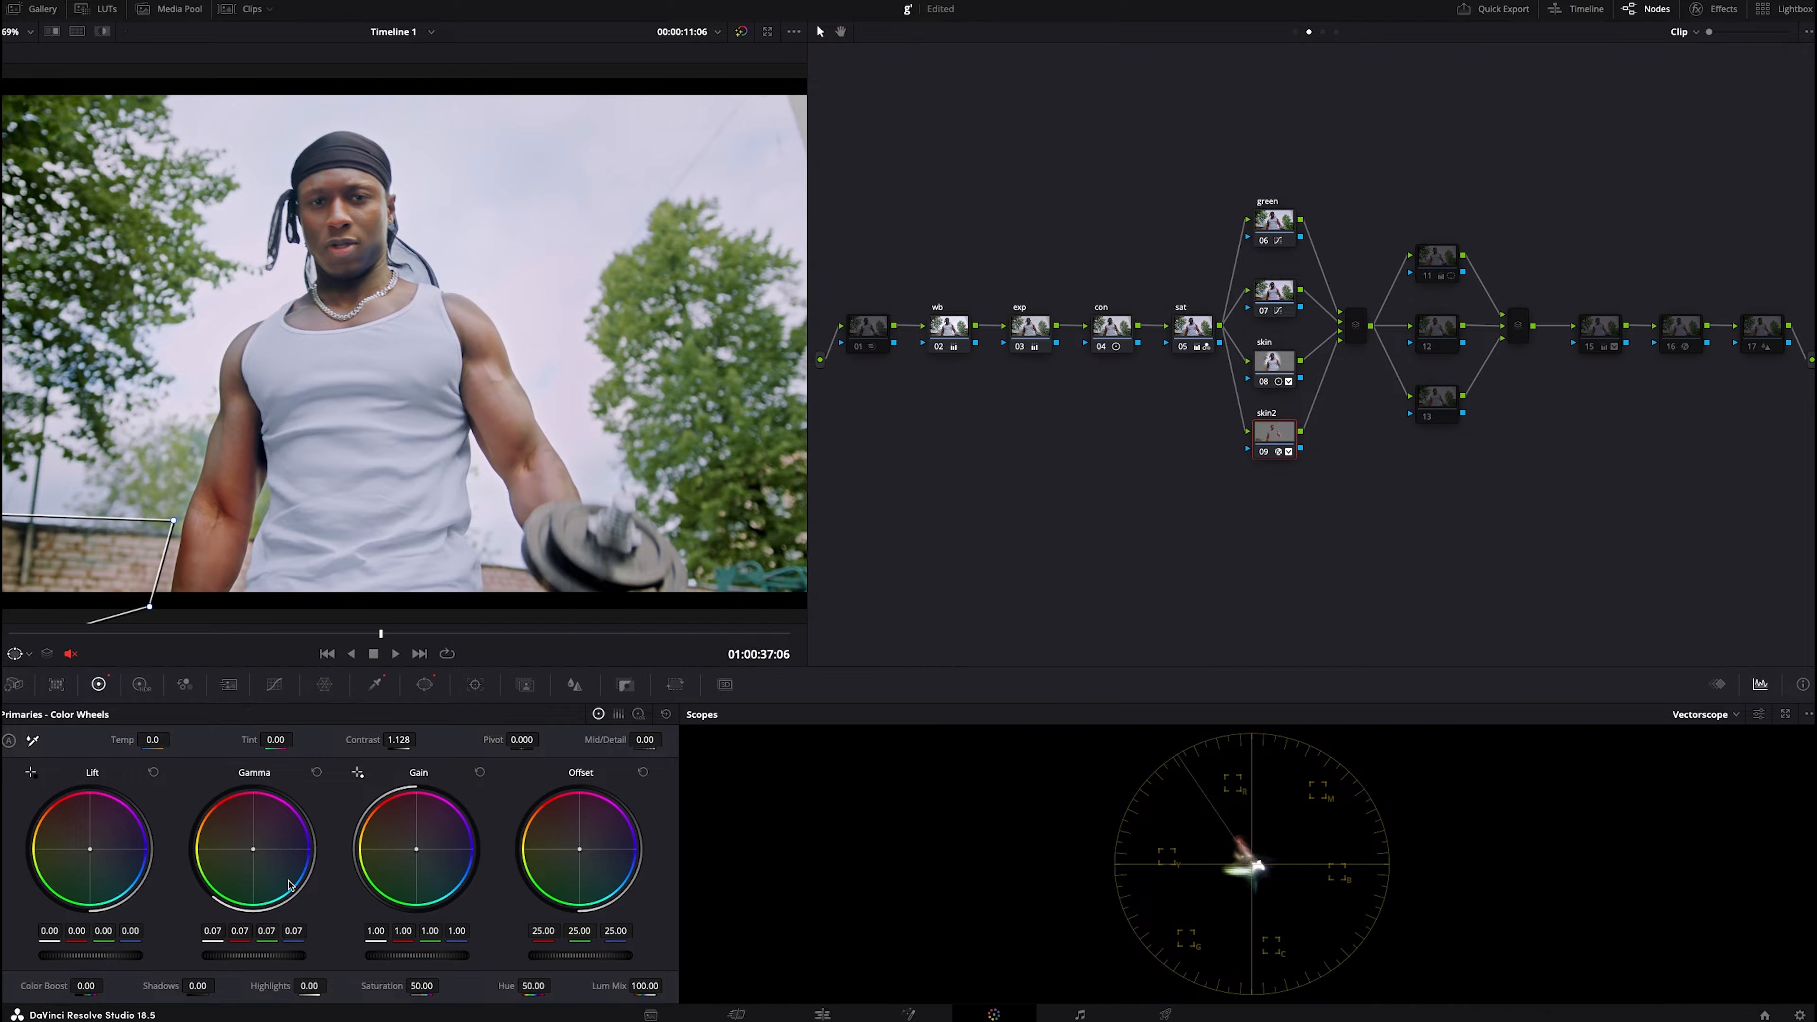
{"action": "left_click", "coordinate": [316, 772]}
Enable node 11, review its curve window around the background beside the man, and show the node's primaries color wheels
{"action": "left_click", "coordinate": [1446, 262]}
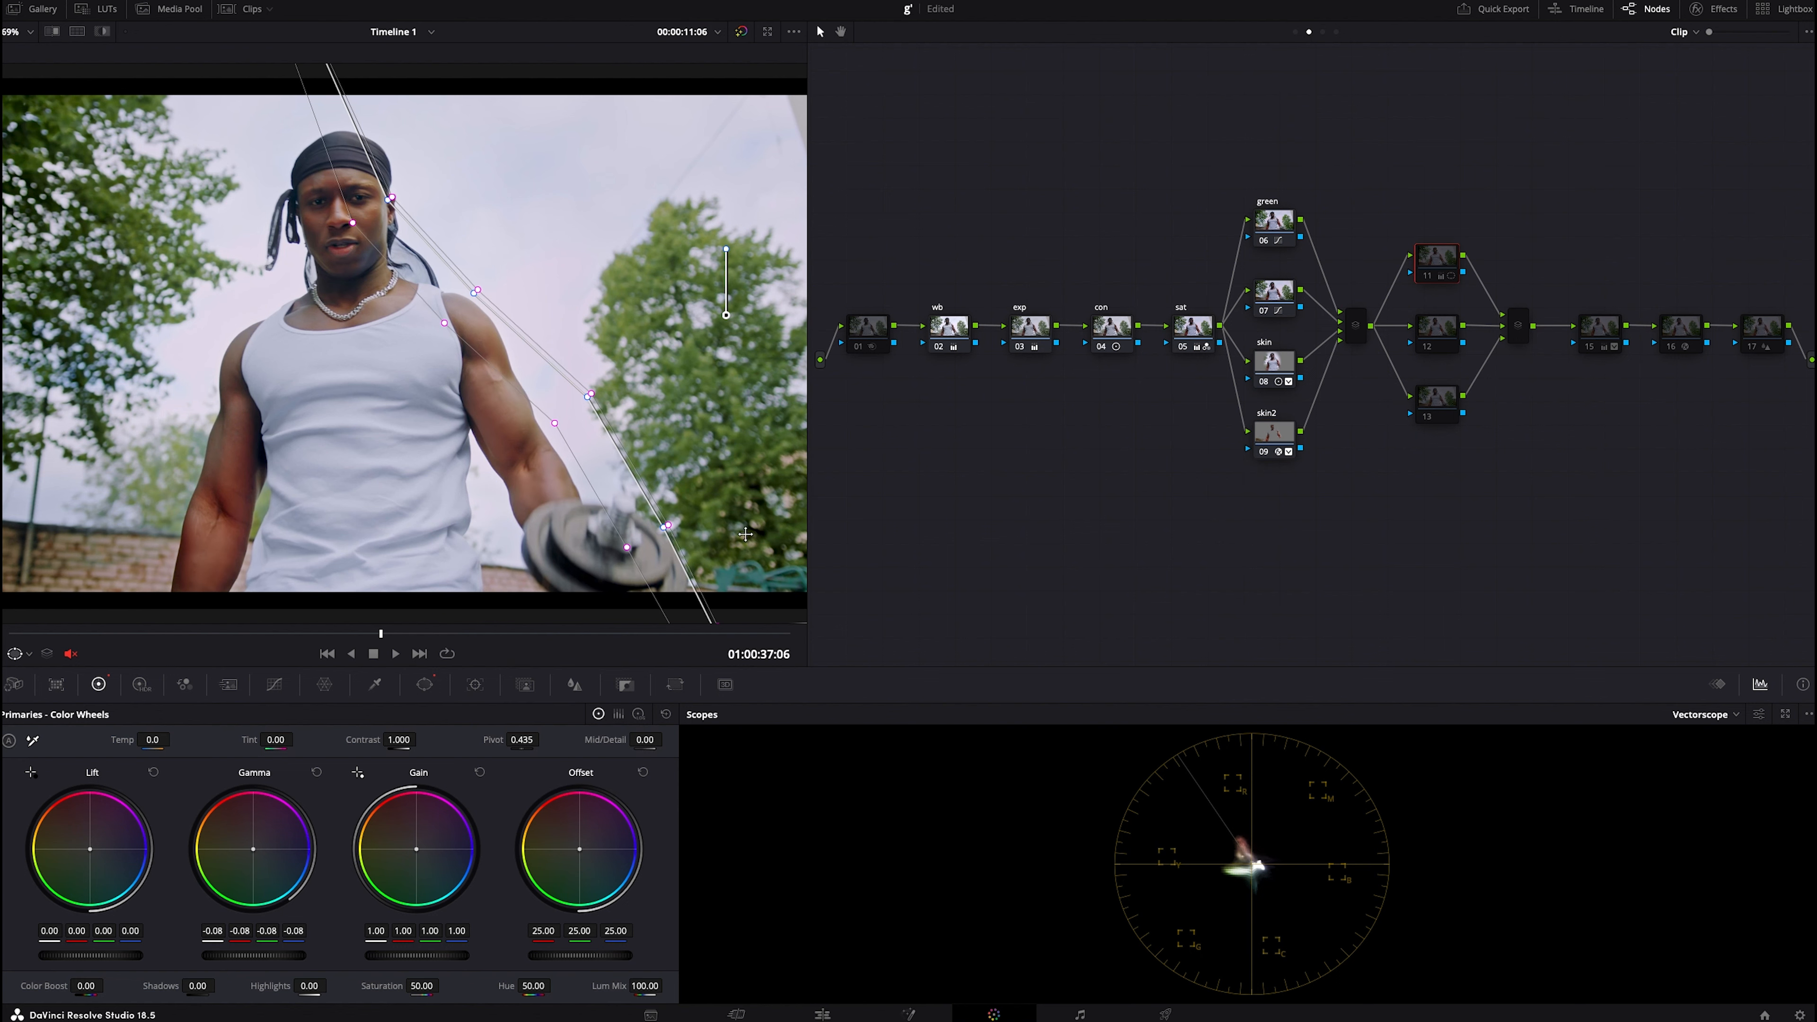
{"action": "left_click", "coordinate": [1425, 276]}
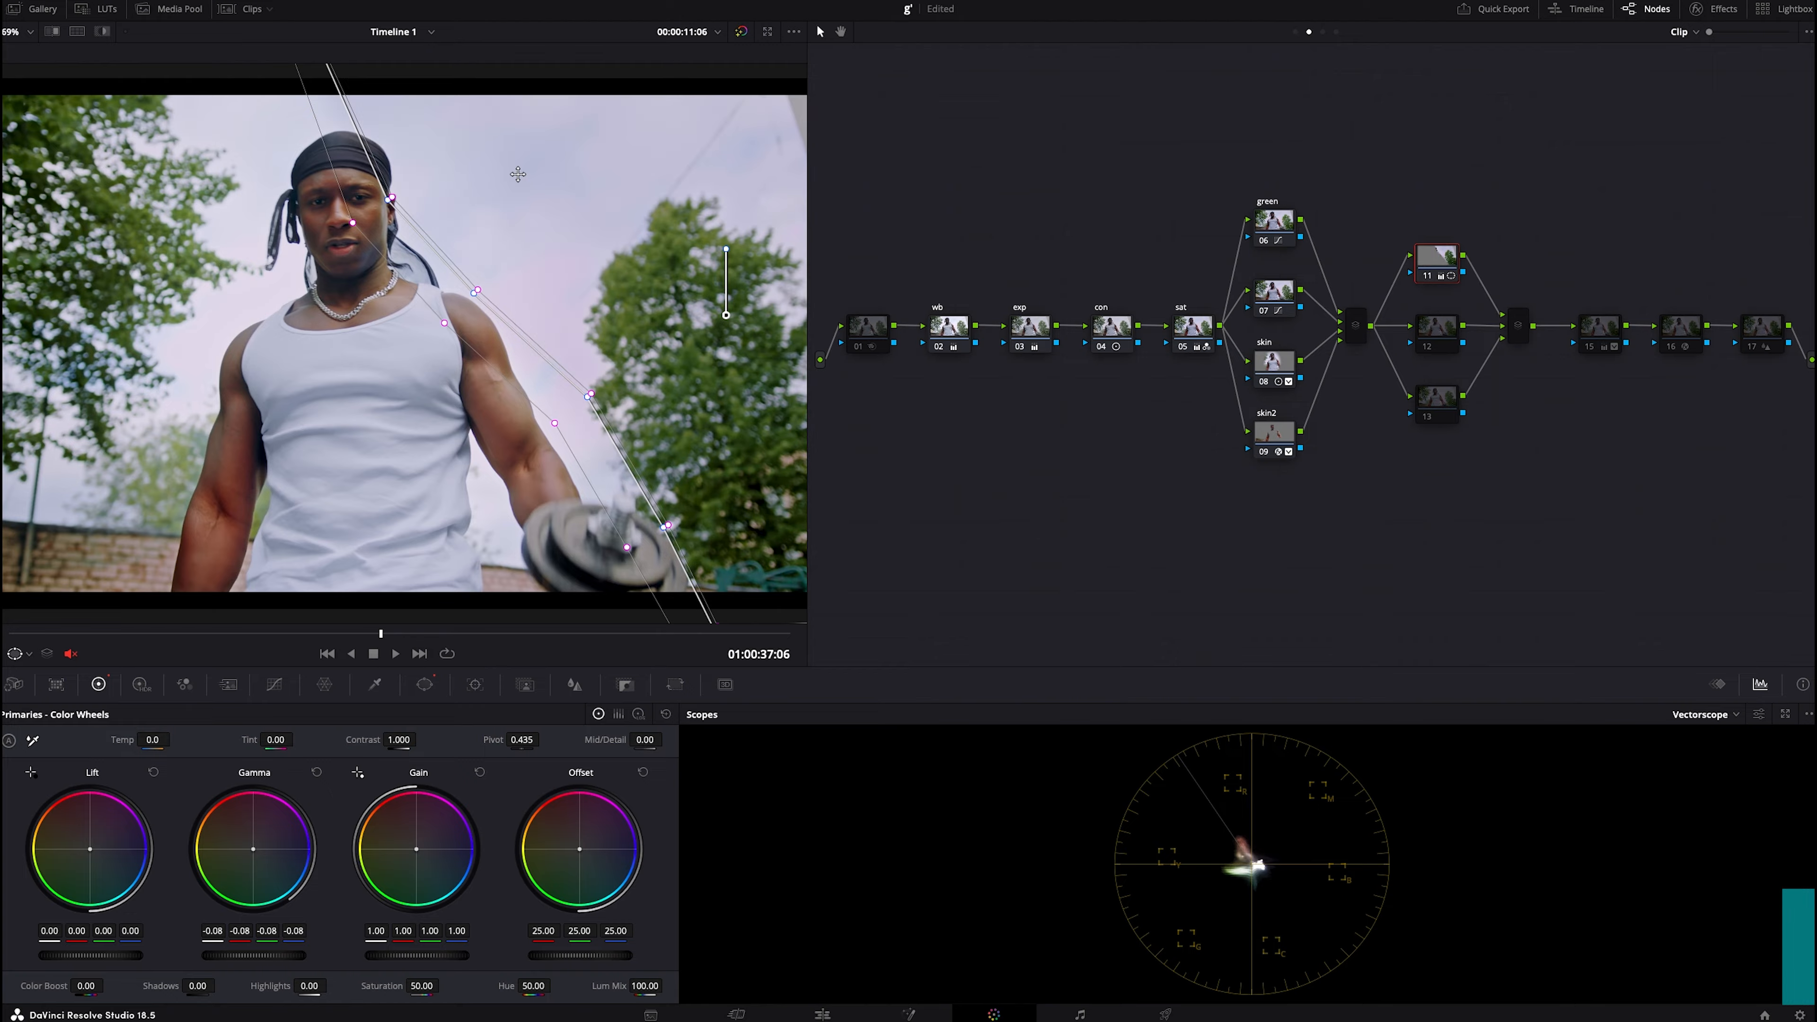
{"action": "left_click", "coordinate": [424, 685]}
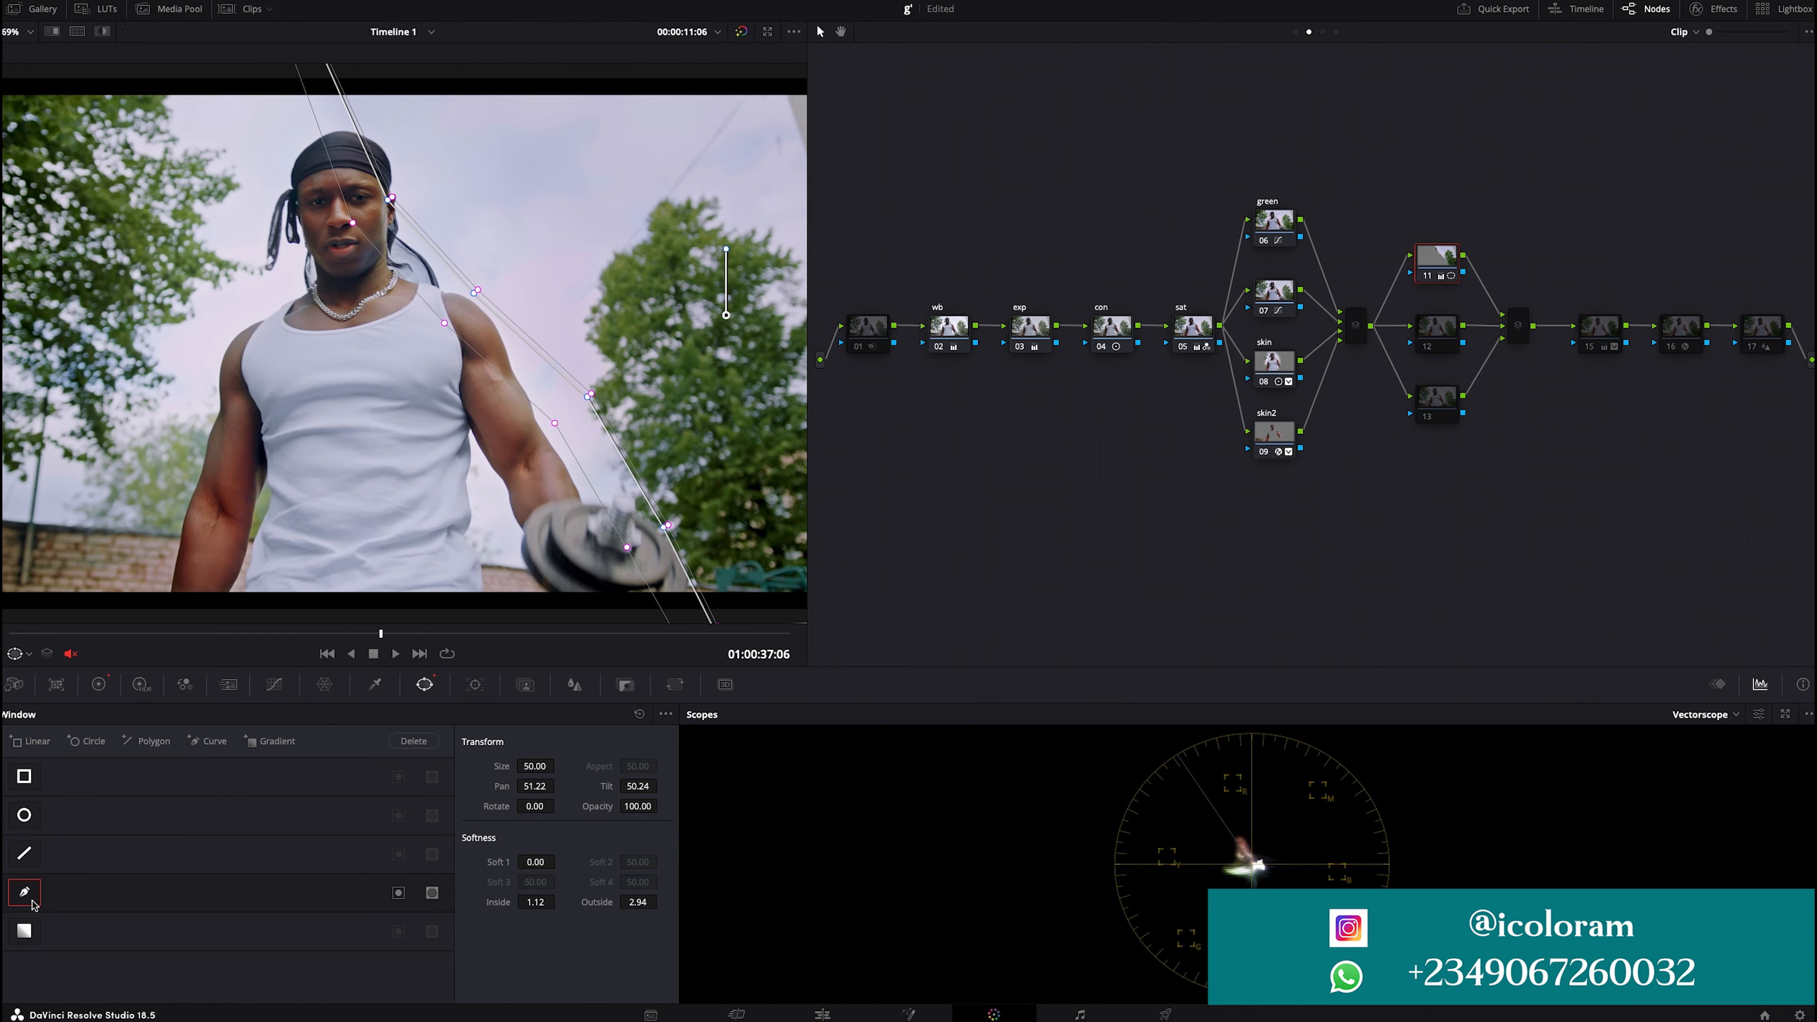
{"action": "scroll", "coordinate": [602, 331], "scroll_direction": "down", "scroll_amount": 3}
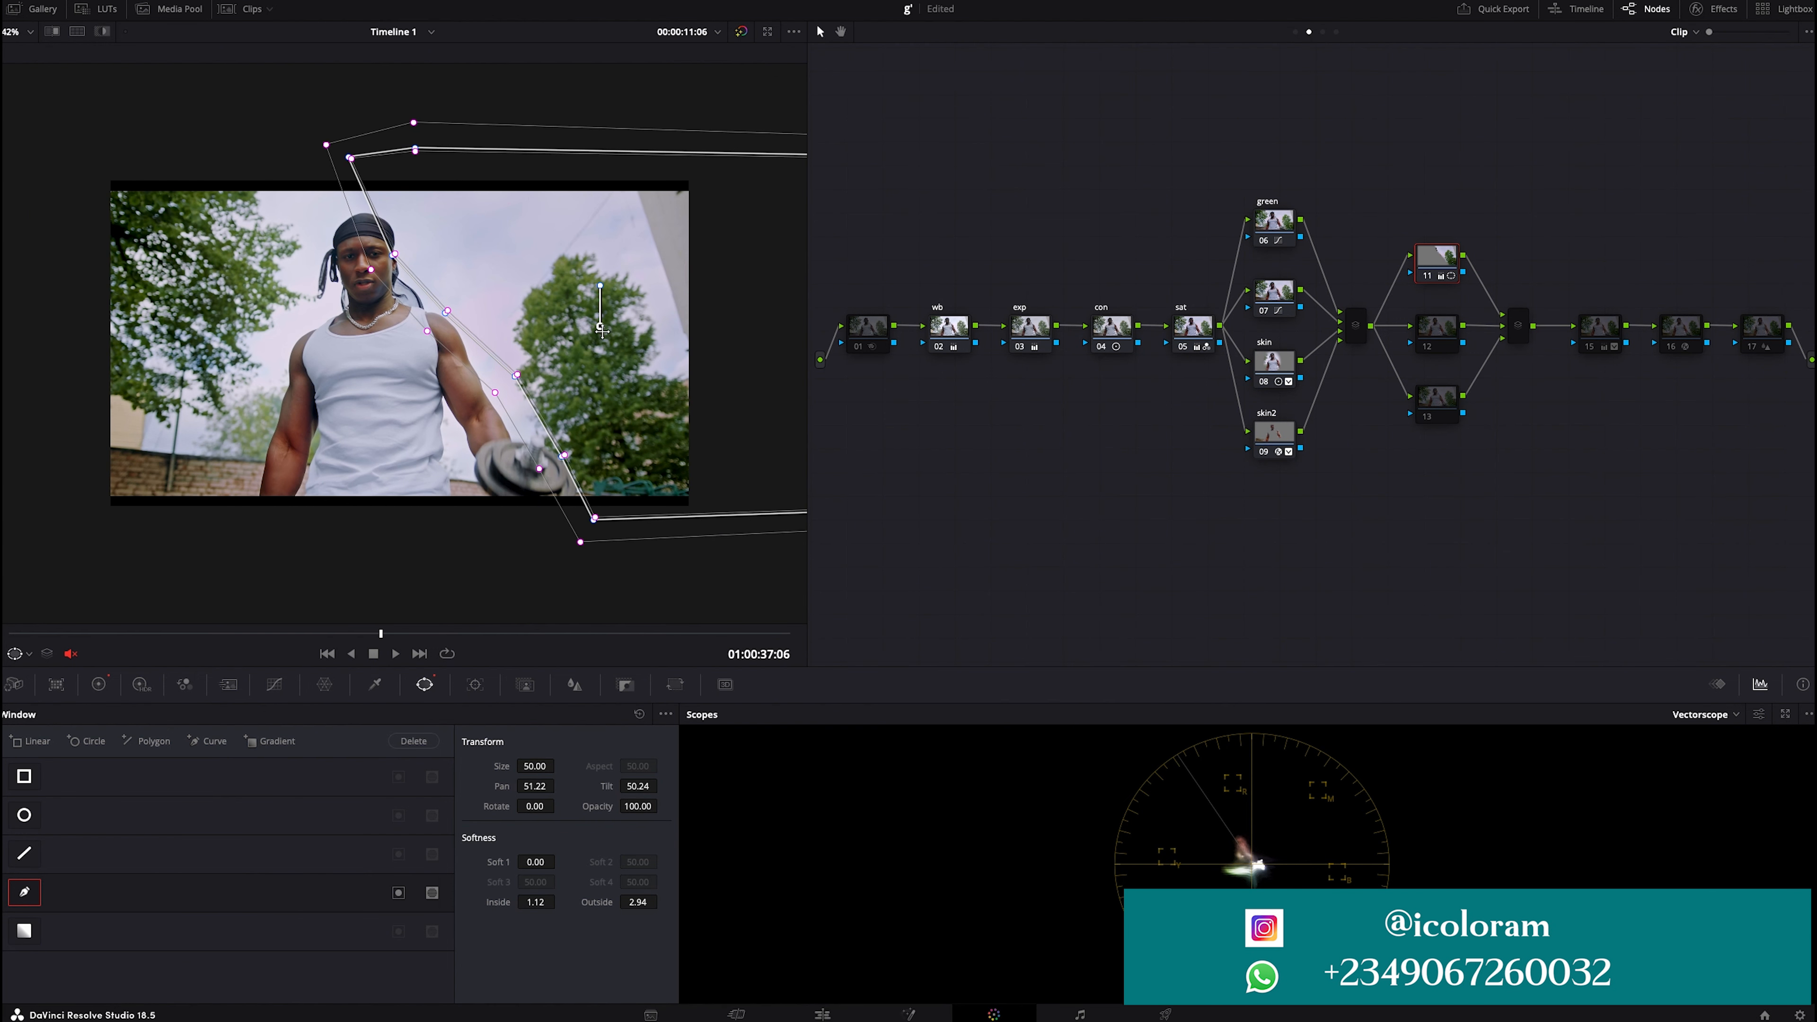
{"action": "left_click", "coordinate": [115, 686]}
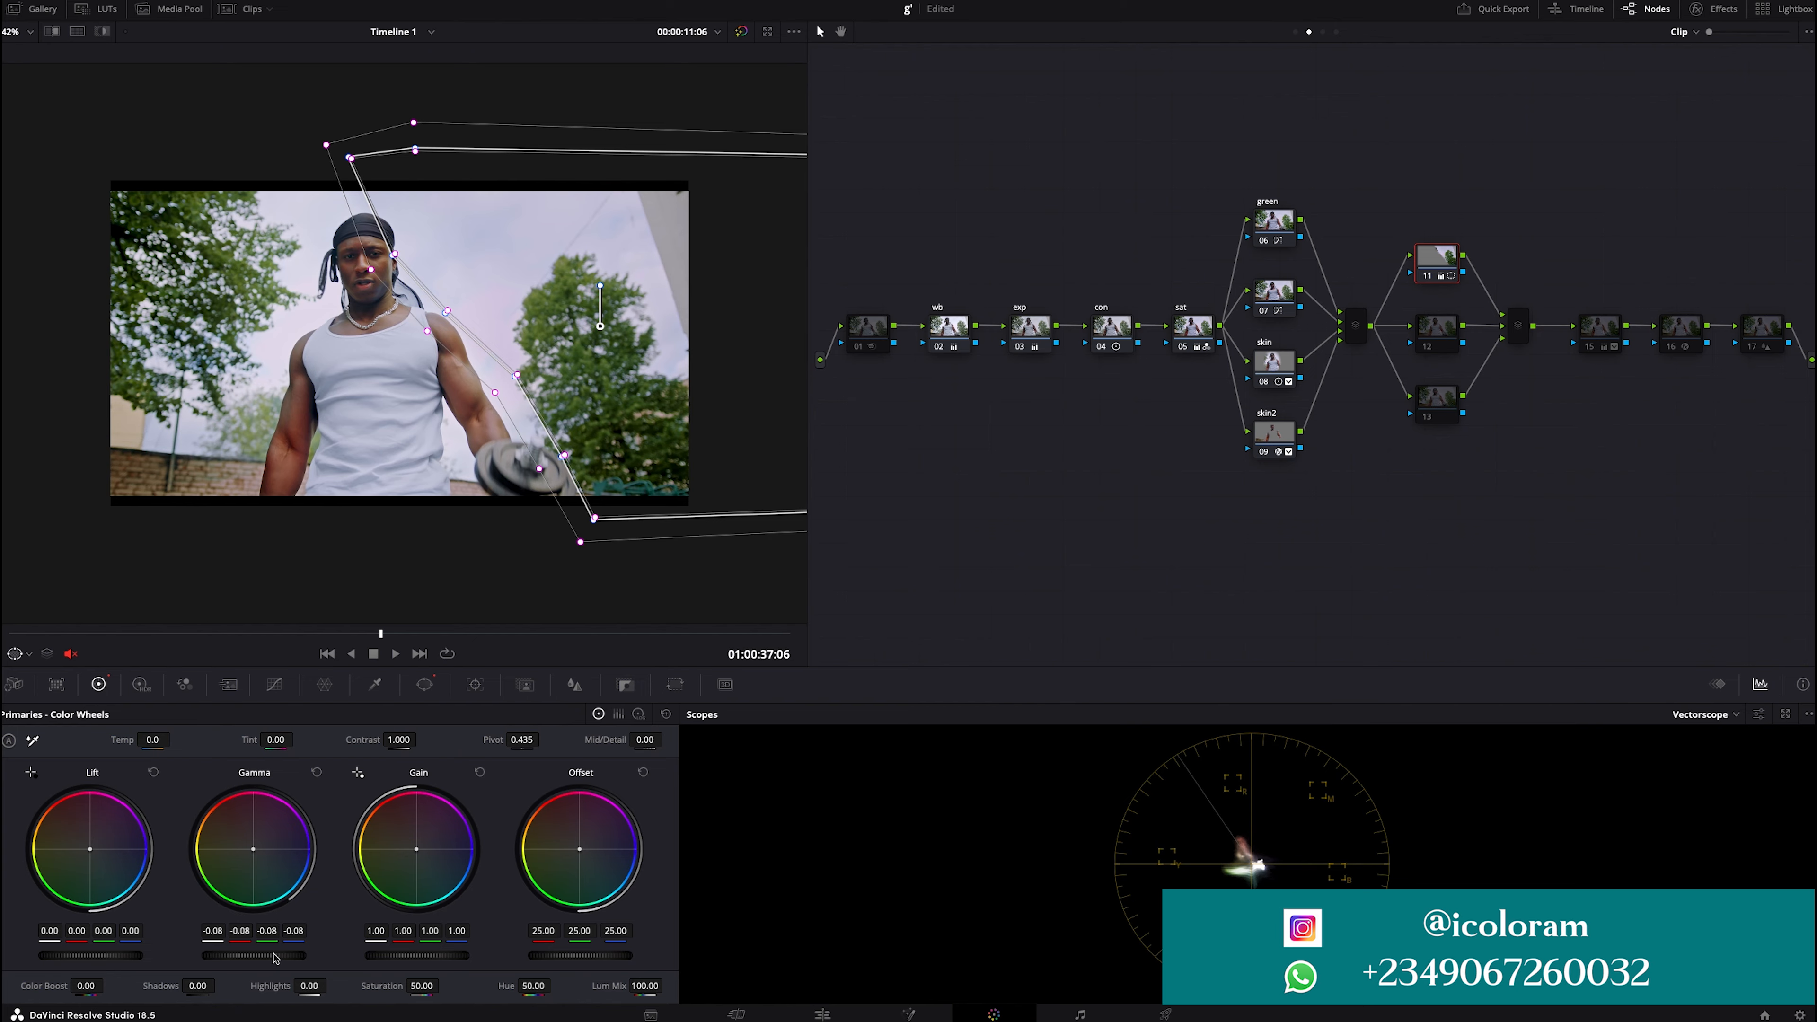